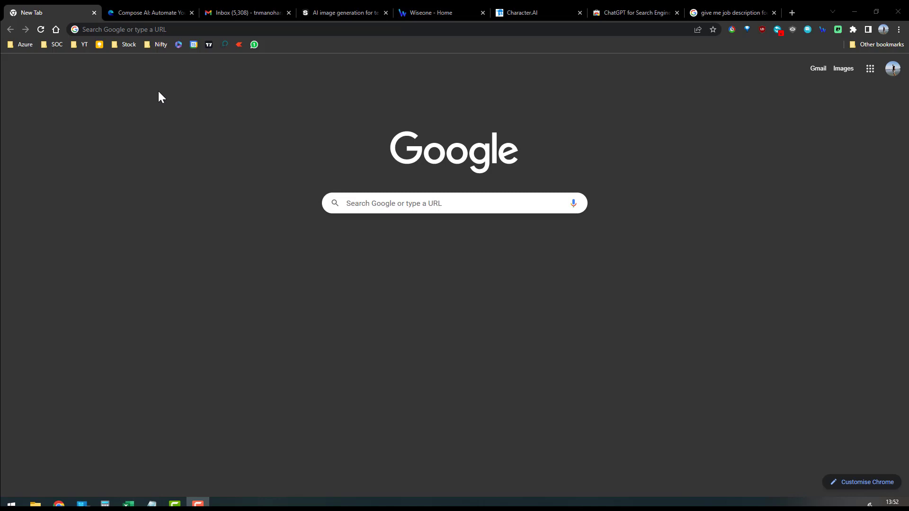
- Scroll the Compose AI homepage and highlight its product description
click(147, 12)
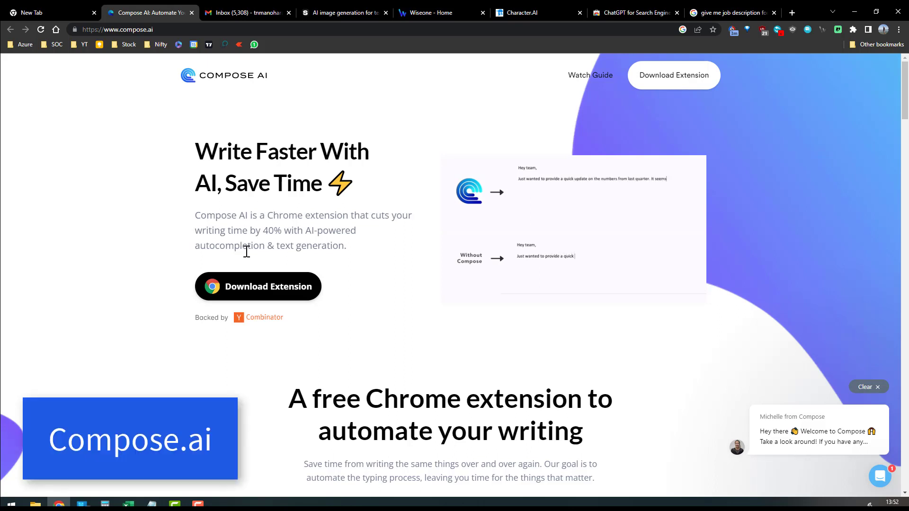
scroll(294, 284, down, 2)
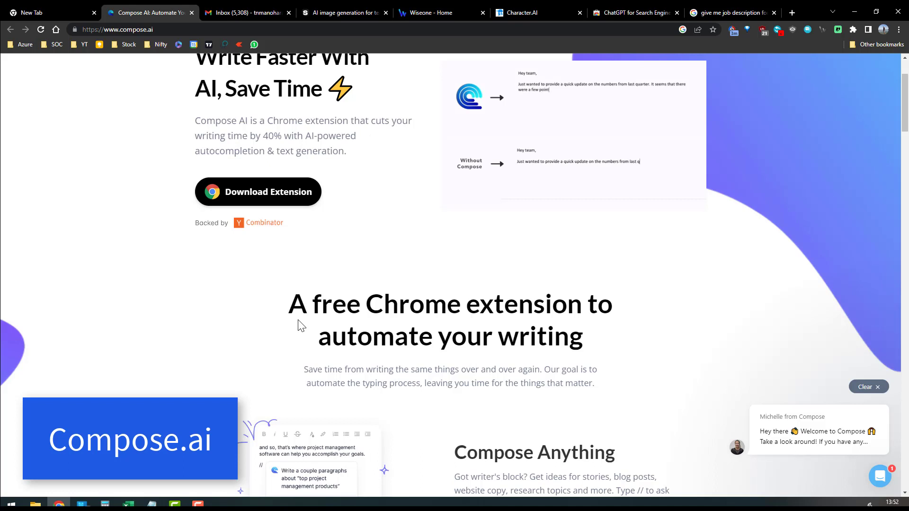
scroll(299, 325, up, 2)
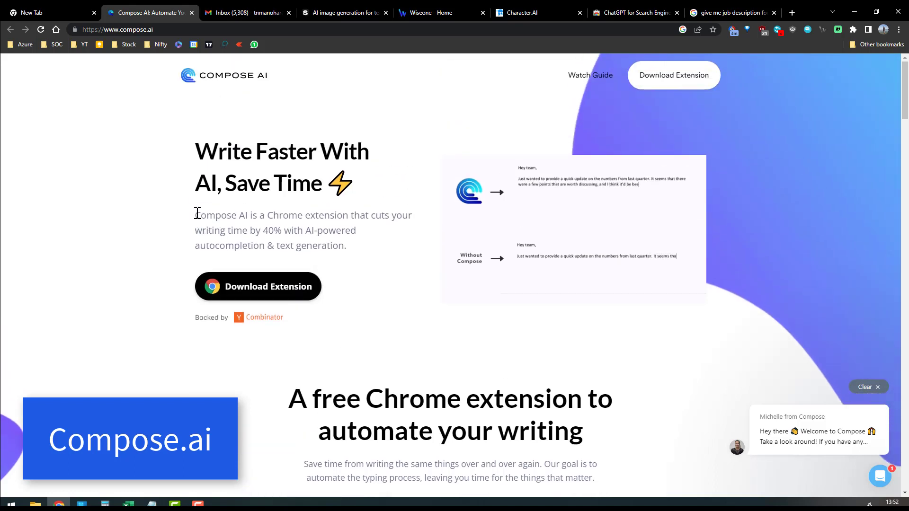
mouse_move(197, 214)
mouse_down()
mouse_move(234, 226)
mouse_move(300, 223)
mouse_move(325, 233)
mouse_move(195, 216)
mouse_up()
click(328, 256)
click(284, 231)
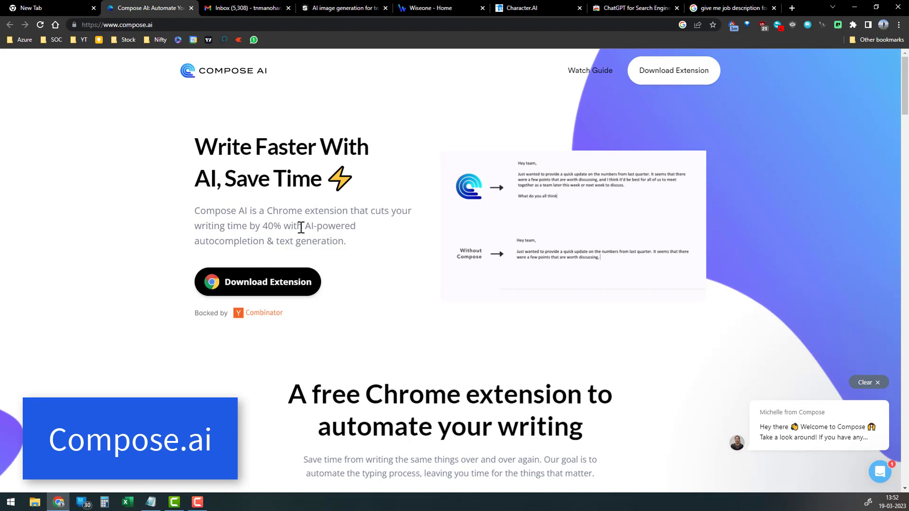
- Bring up the Gmail tab with the blank new message window
click(257, 9)
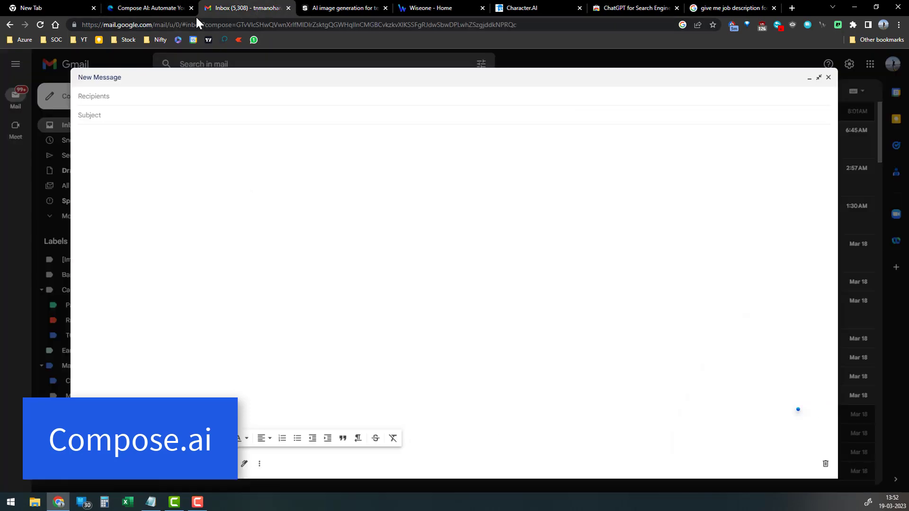
click(161, 11)
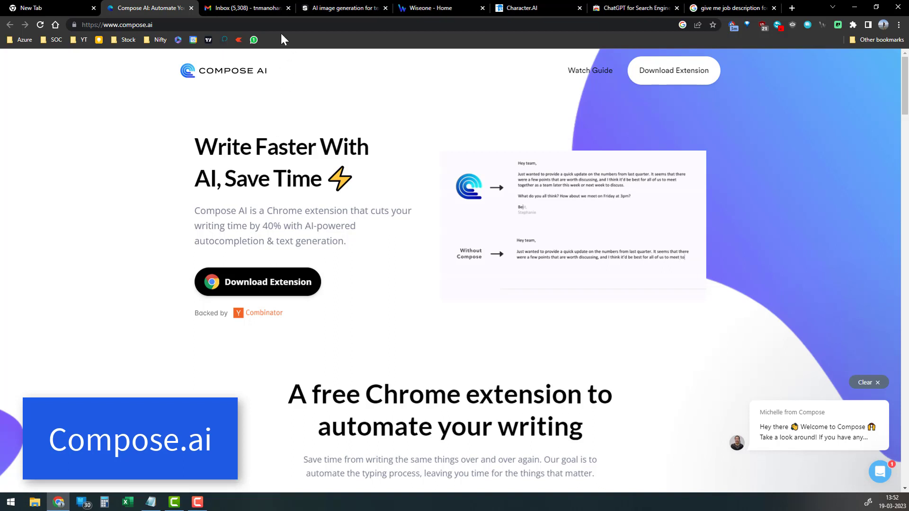
click(259, 8)
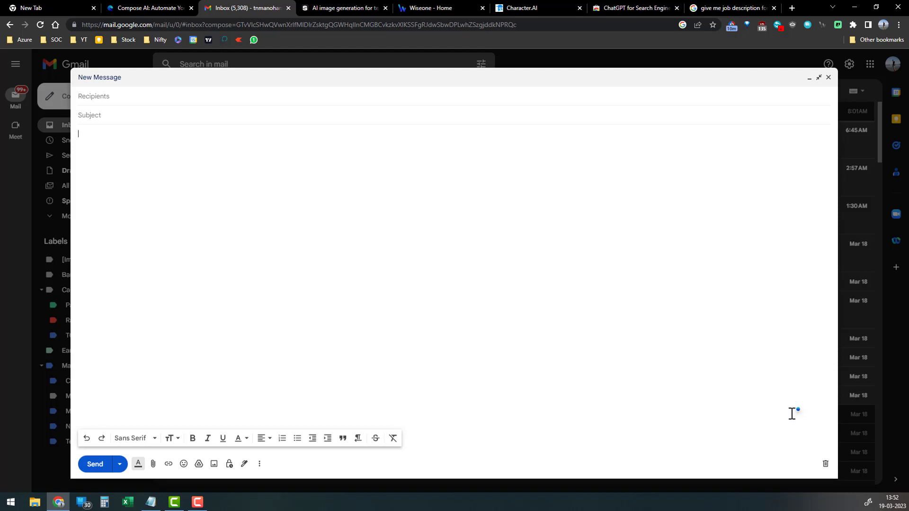
- Type 'How can i get a girlfriend' in the body and accept the 'girlfriend back' suggestion
mouse_move(797, 410)
text(w)
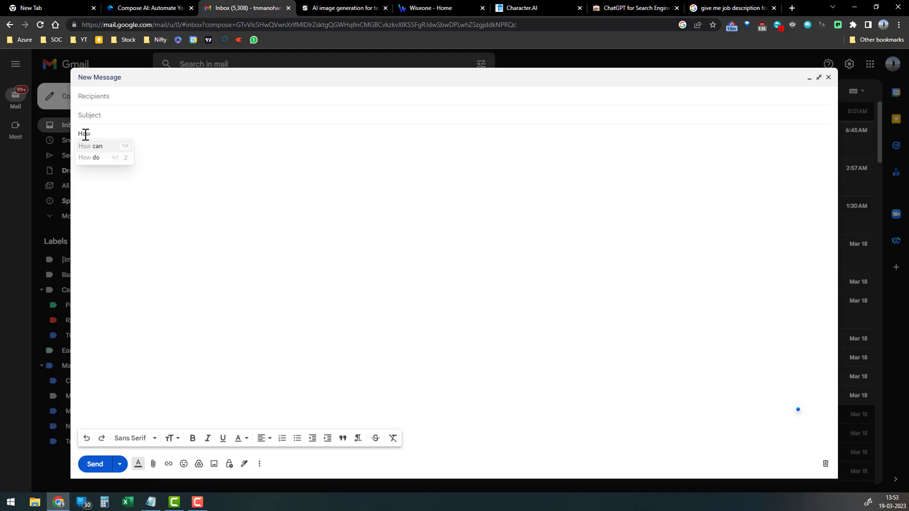
text(can i)
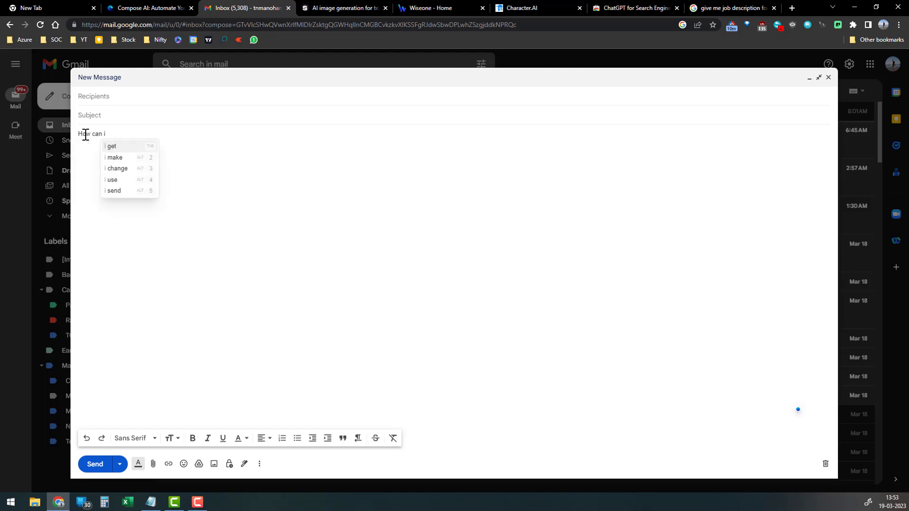
text( ge)
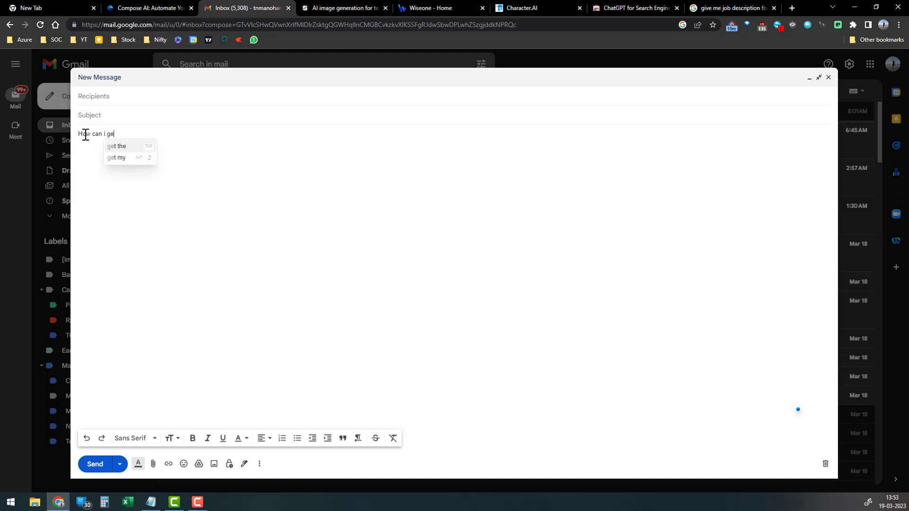
text(t a gi)
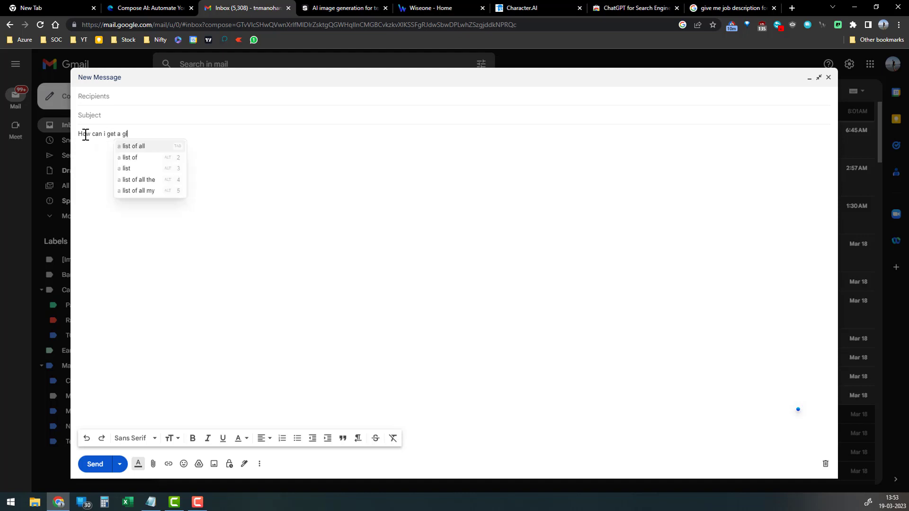
text(rlfriend)
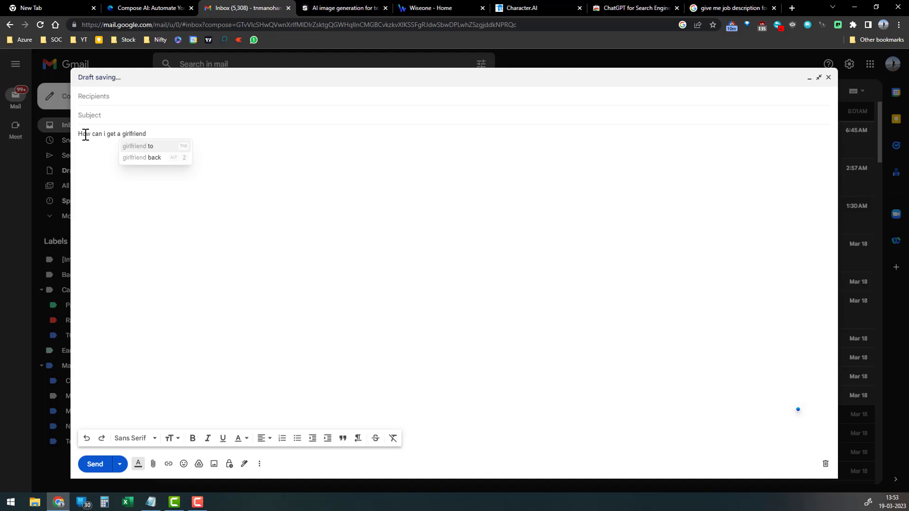
key(Down)
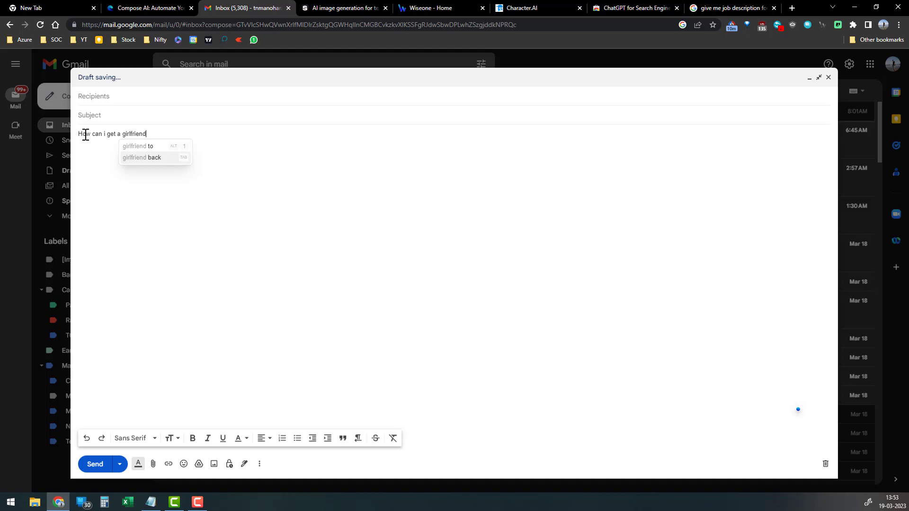
key(Tab)
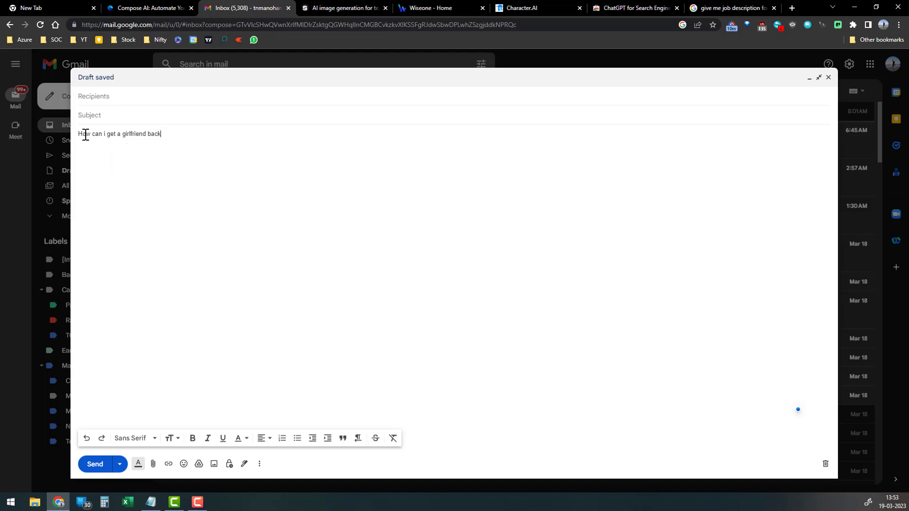
- Try Friendly Tone and other Compose AI rephrasings of the question, then delete it
drag(168, 134, 75, 148)
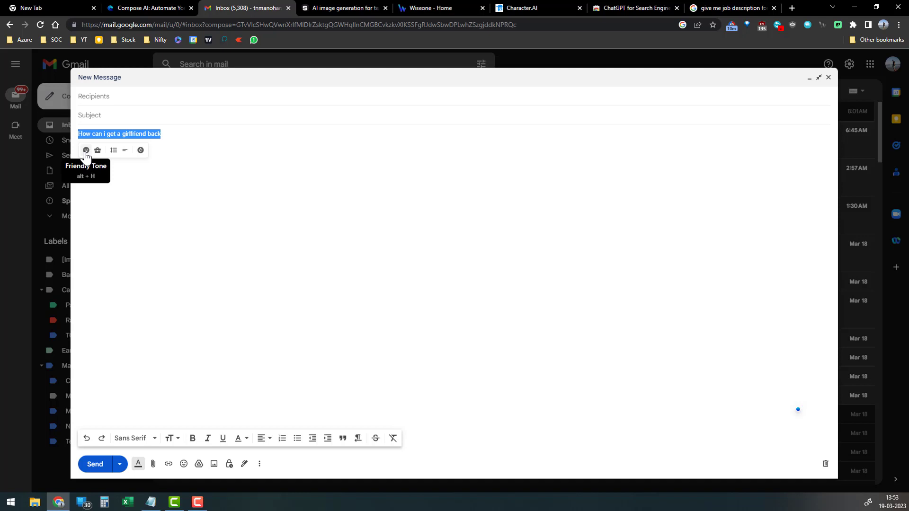
click(86, 152)
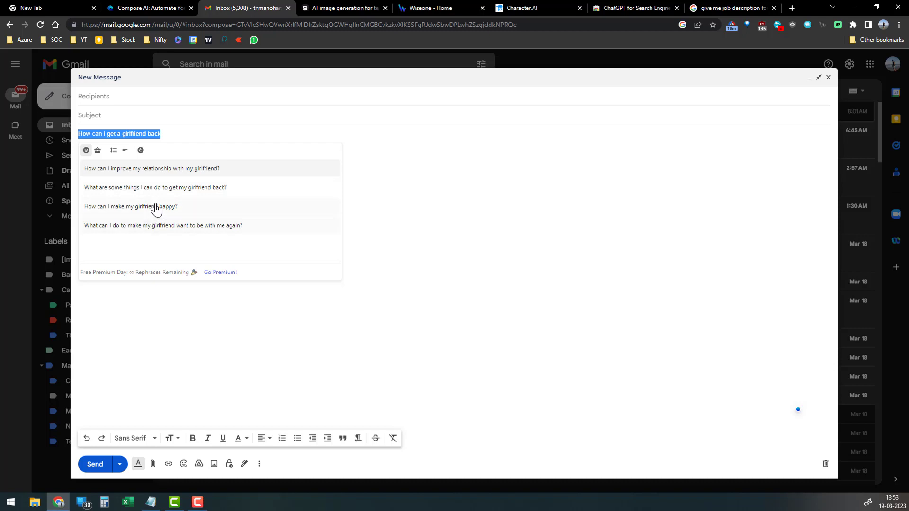
click(99, 151)
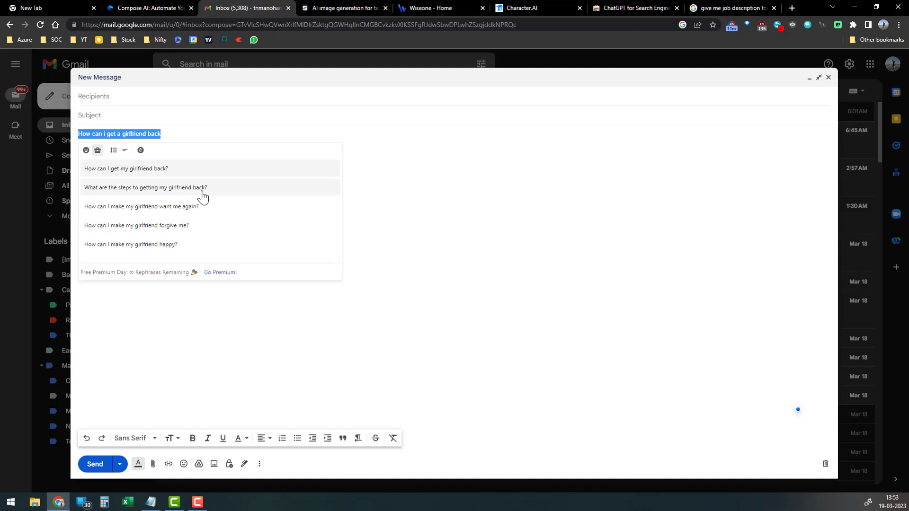
click(141, 151)
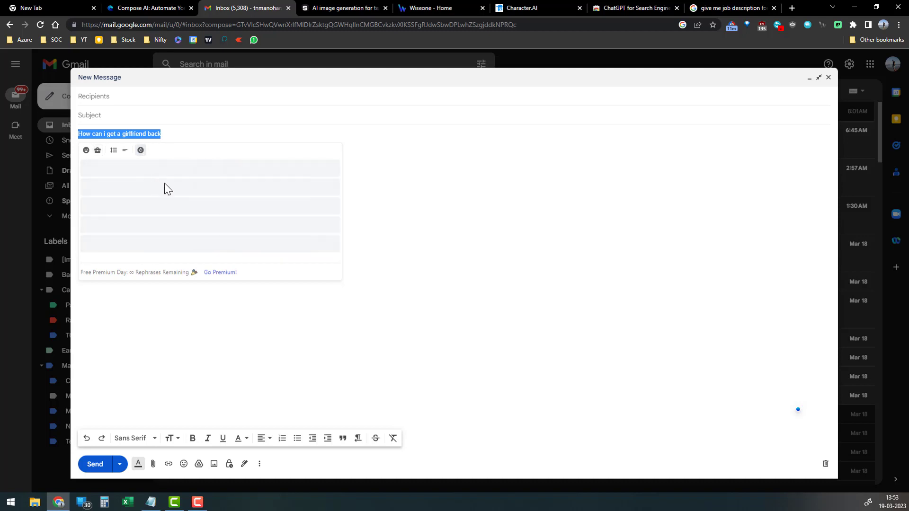
click(138, 188)
key(BackSpace)
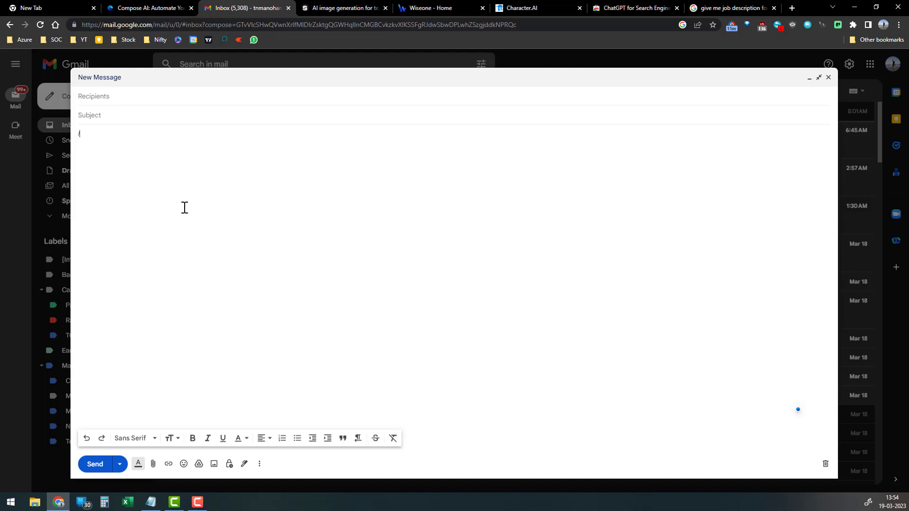
- Use the // prompt to have Compose AI write an office clerk job description
text(/)
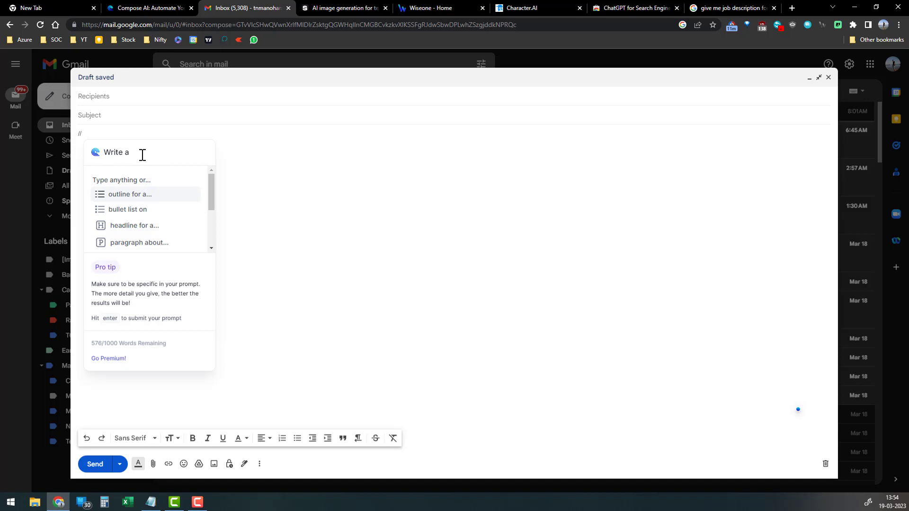
text(job description f)
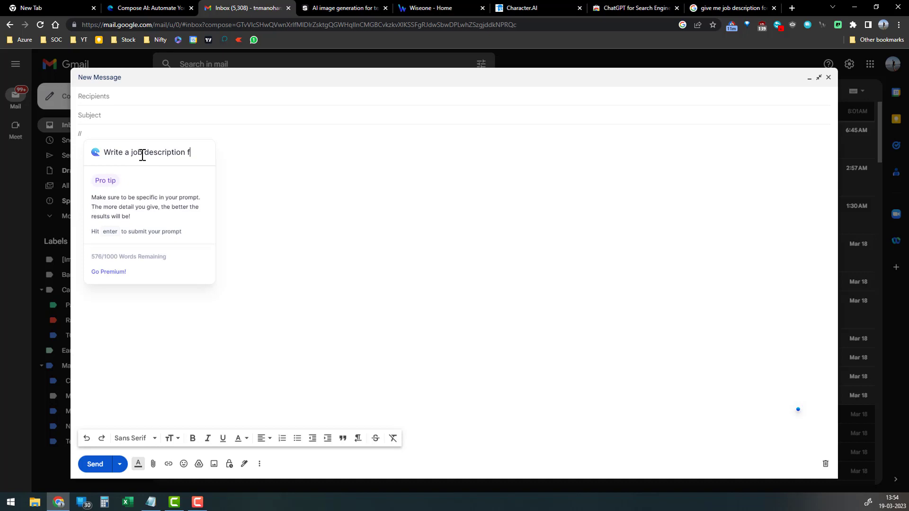
text(rom)
text(office clerk)
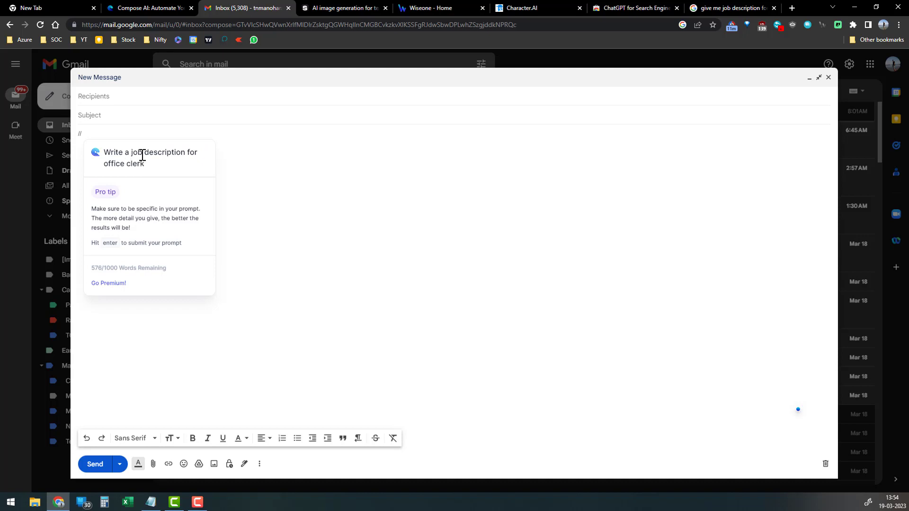
key(Return)
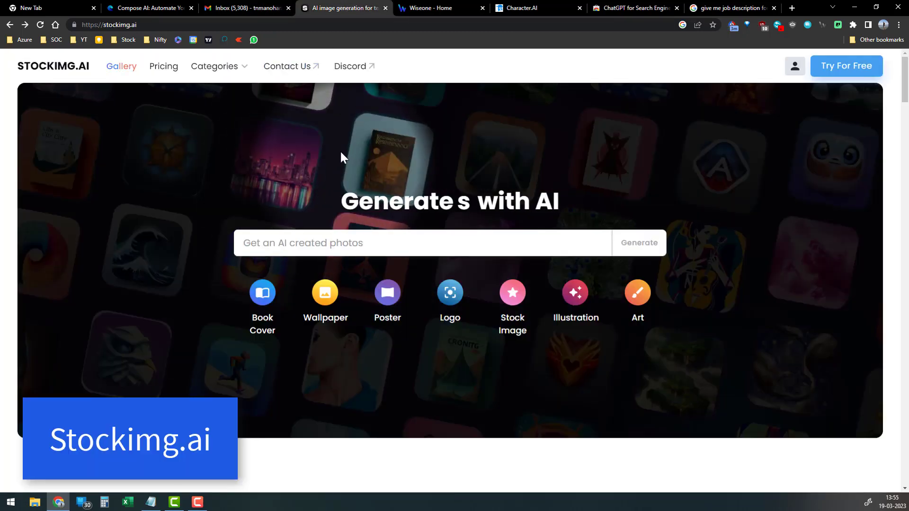
- Browse the Stockimg.ai homepage, then open the Gallery filtered to Book images
scroll(294, 242, down, 1)
scroll(291, 246, down, 2)
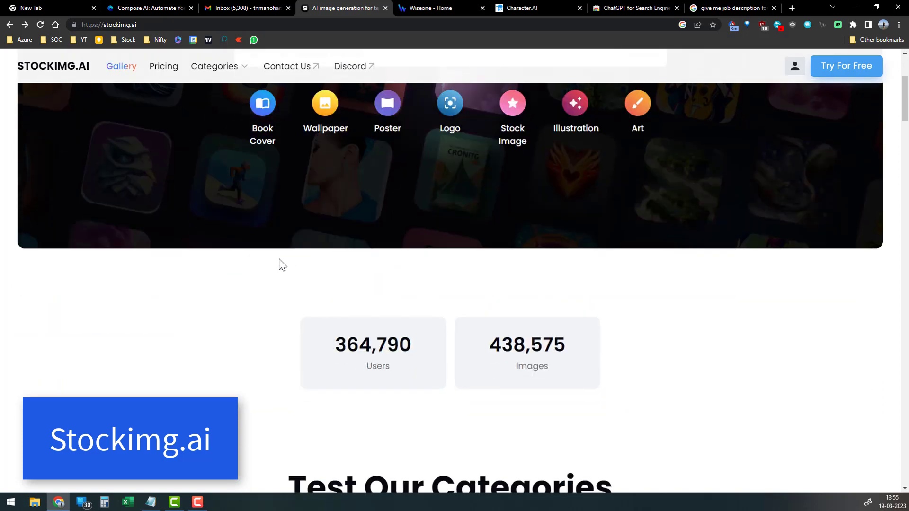
scroll(274, 284, down, 2)
scroll(275, 285, down, 1)
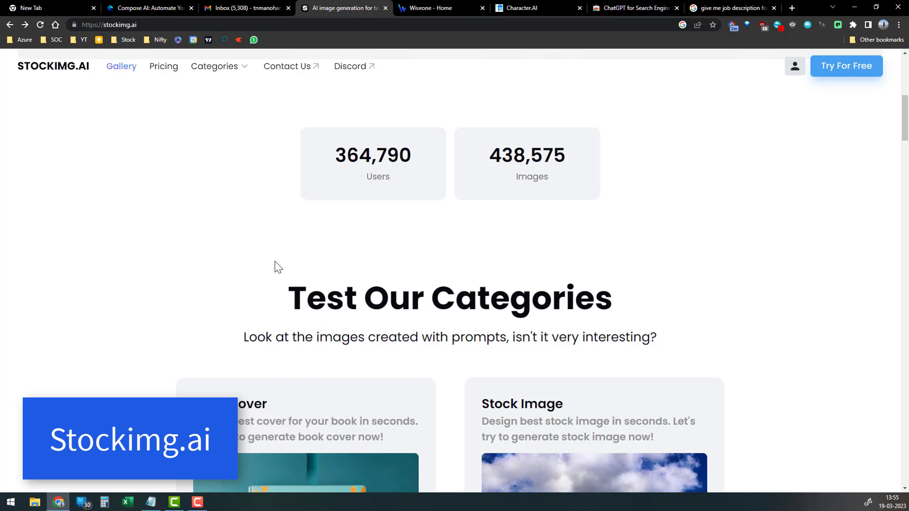
scroll(277, 266, up, 5)
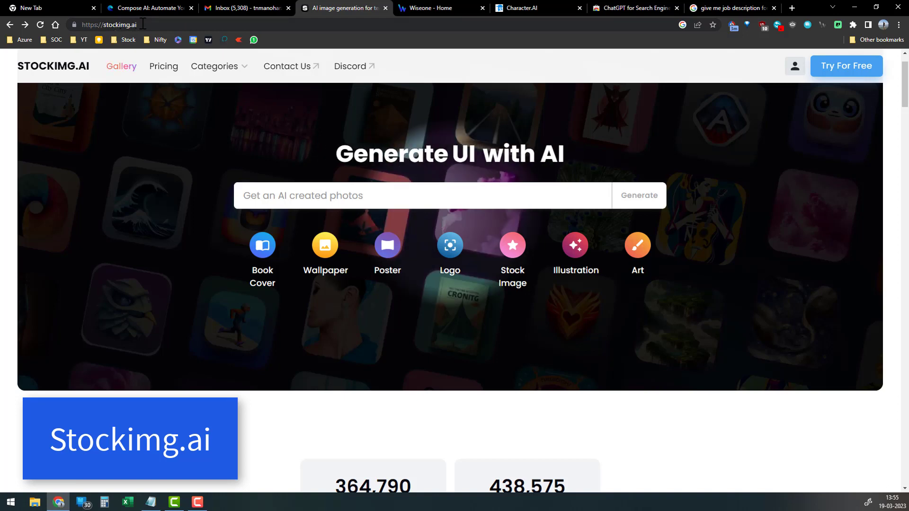
click(138, 24)
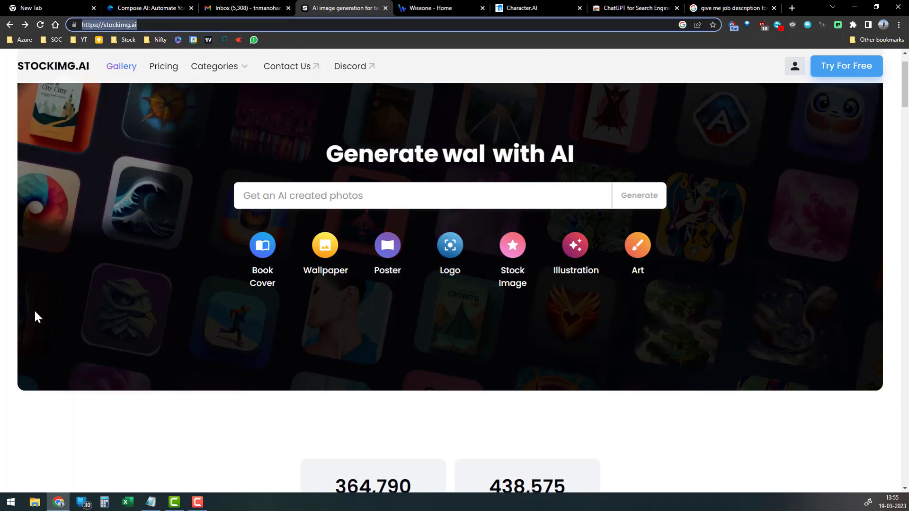
click(97, 426)
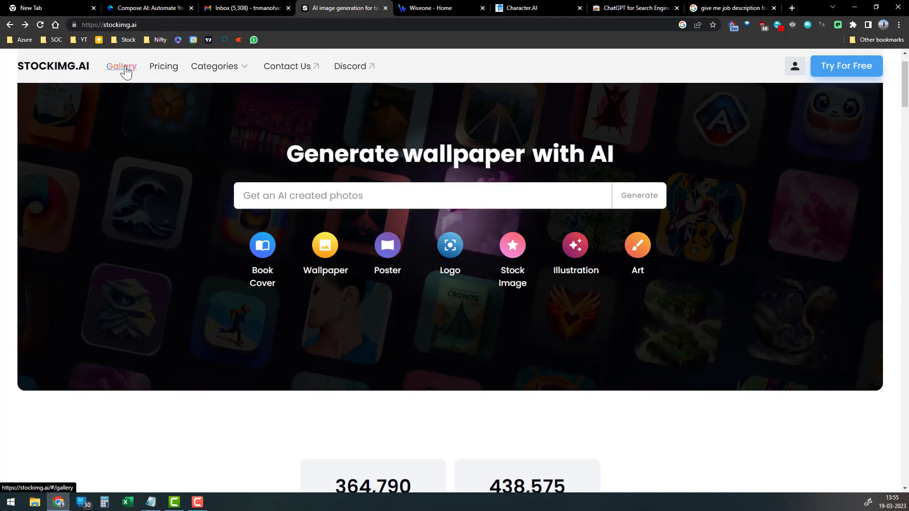
click(124, 71)
click(282, 223)
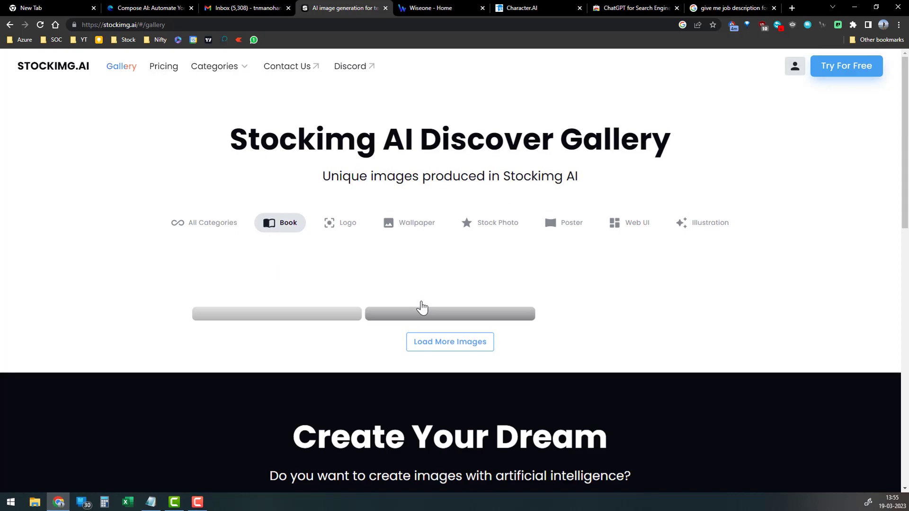
- Scroll through the AI-generated book cover images
scroll(422, 308, down, 3)
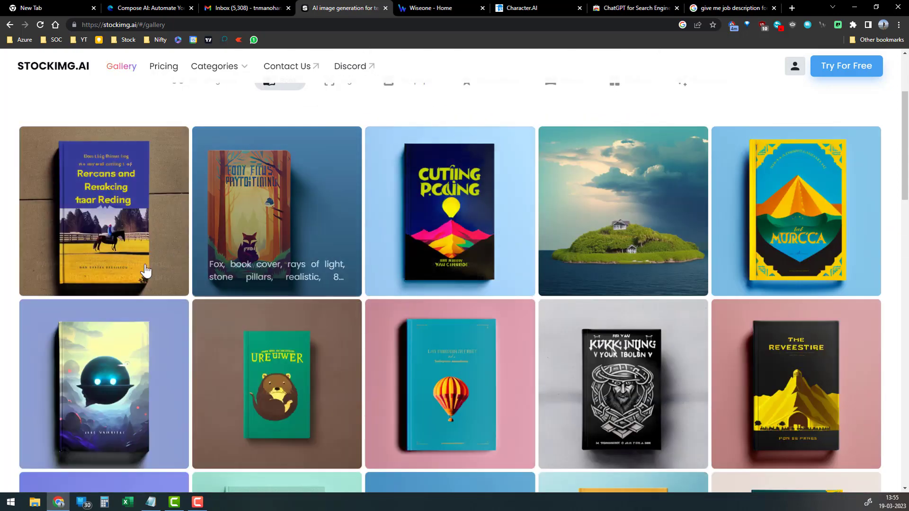
scroll(593, 293, down, 2)
scroll(593, 294, up, 2)
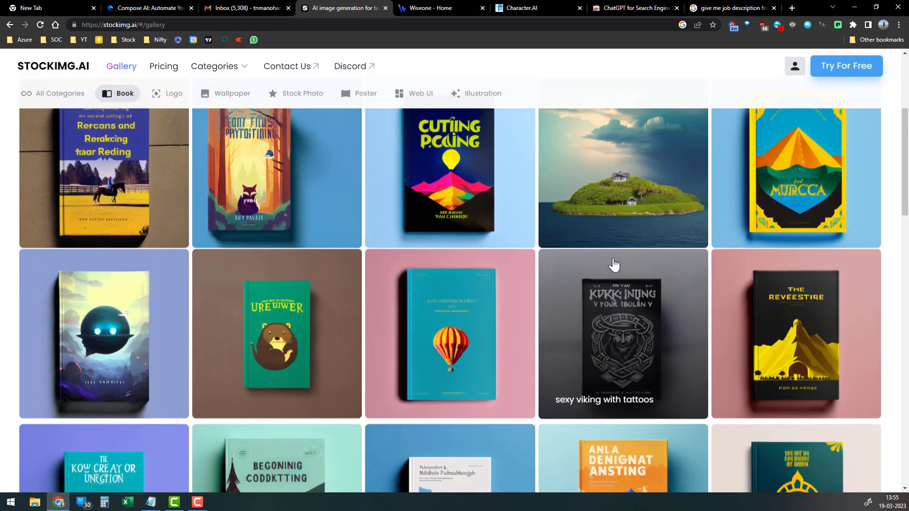
scroll(274, 388, down, 5)
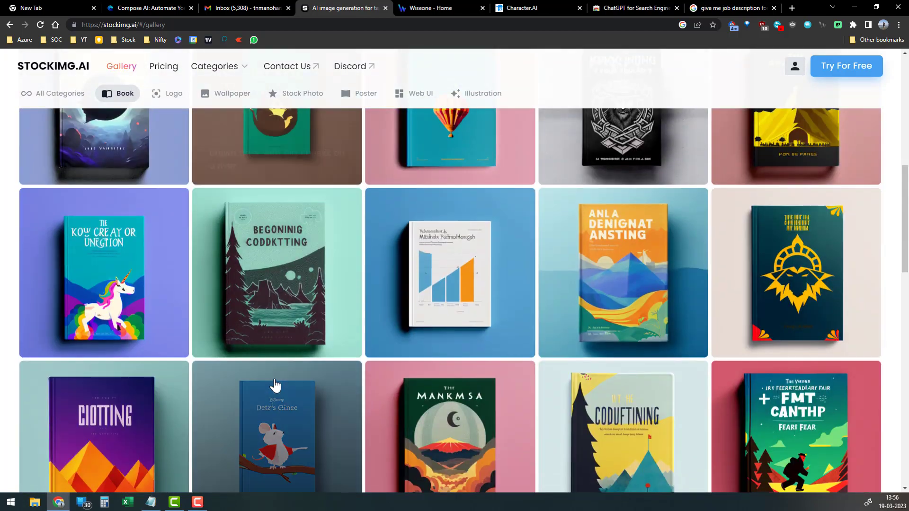
scroll(335, 321, down, 5)
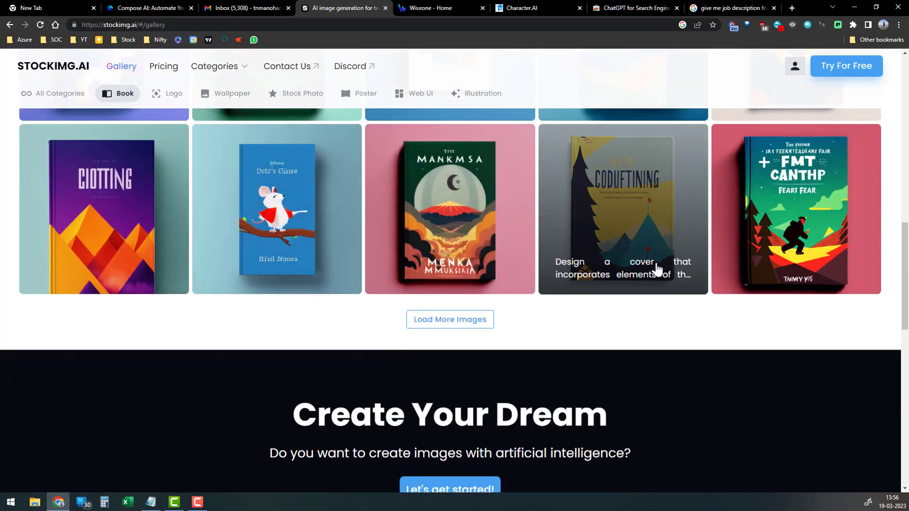
scroll(657, 269, up, 12)
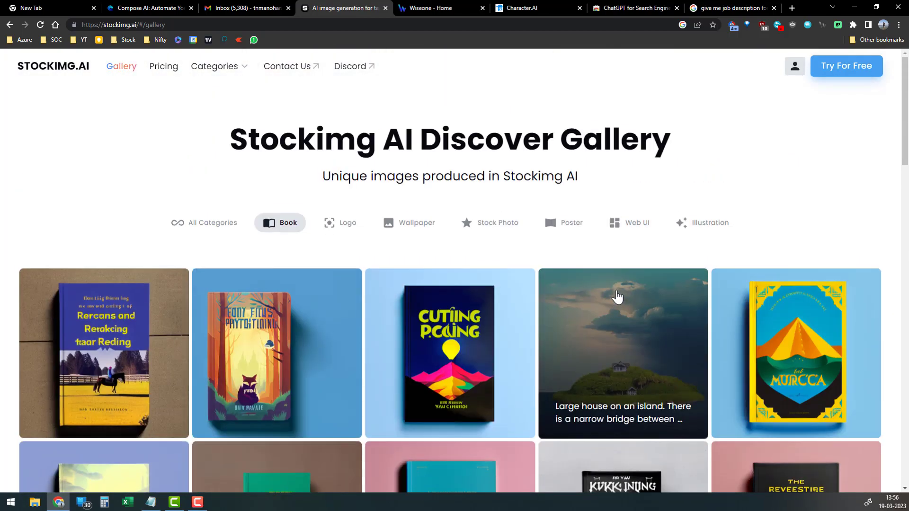
- Filter the gallery to Logo and browse the logo images
click(345, 228)
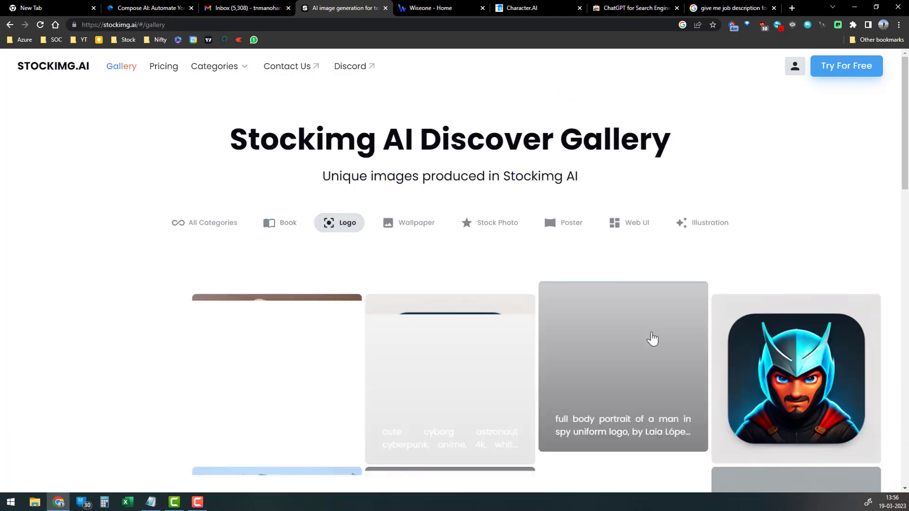
scroll(652, 339, down, 3)
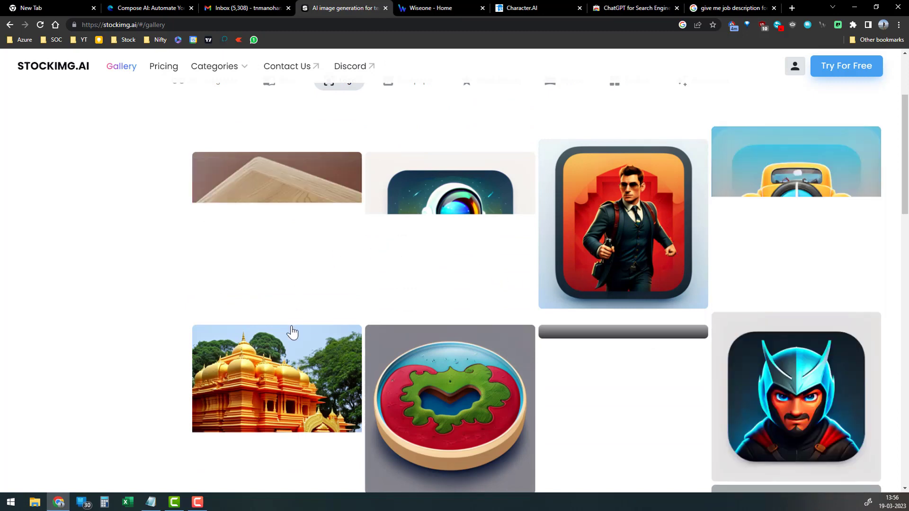
scroll(313, 333, up, 3)
scroll(653, 330, down, 4)
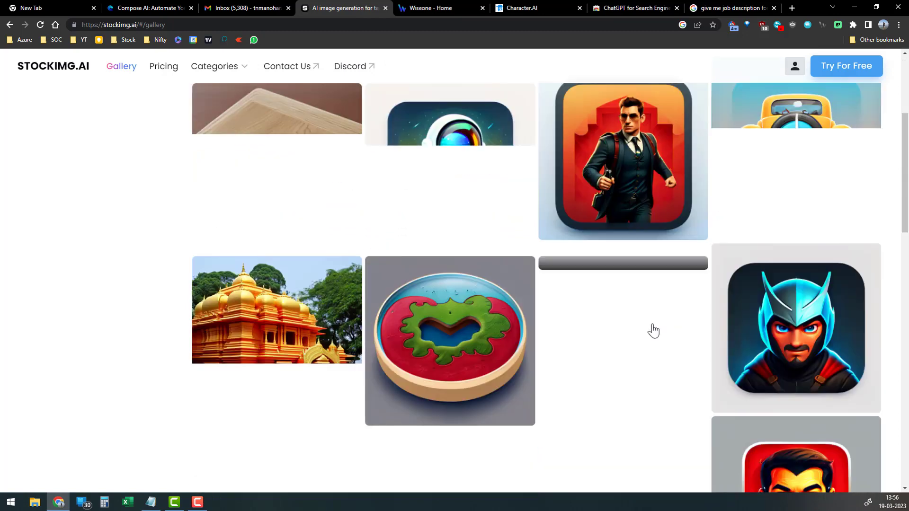
scroll(654, 330, down, 6)
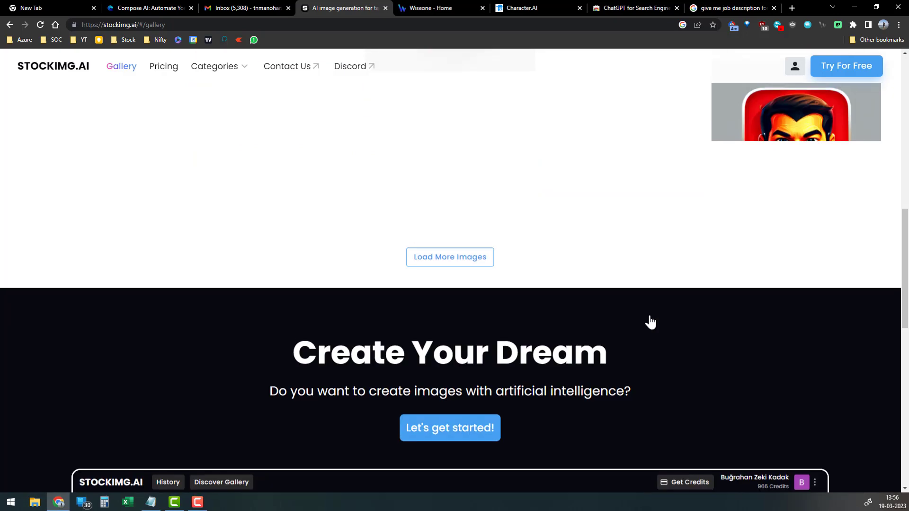
scroll(650, 321, up, 10)
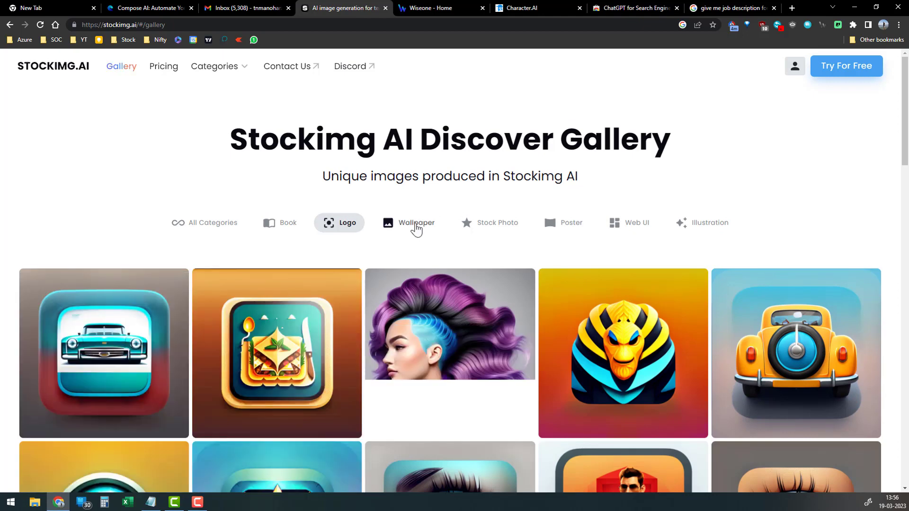
- Filter the gallery to Wallpaper and scroll through the wallpaper images
click(417, 226)
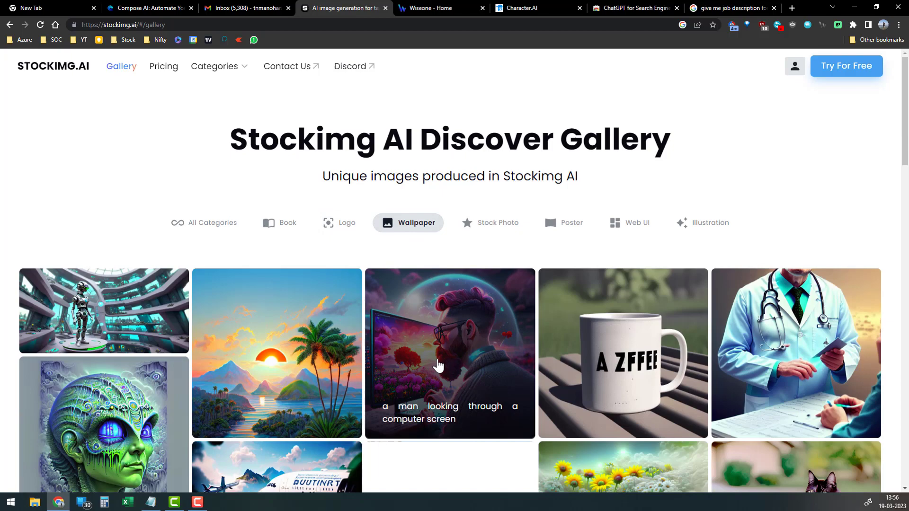
scroll(287, 377, down, 3)
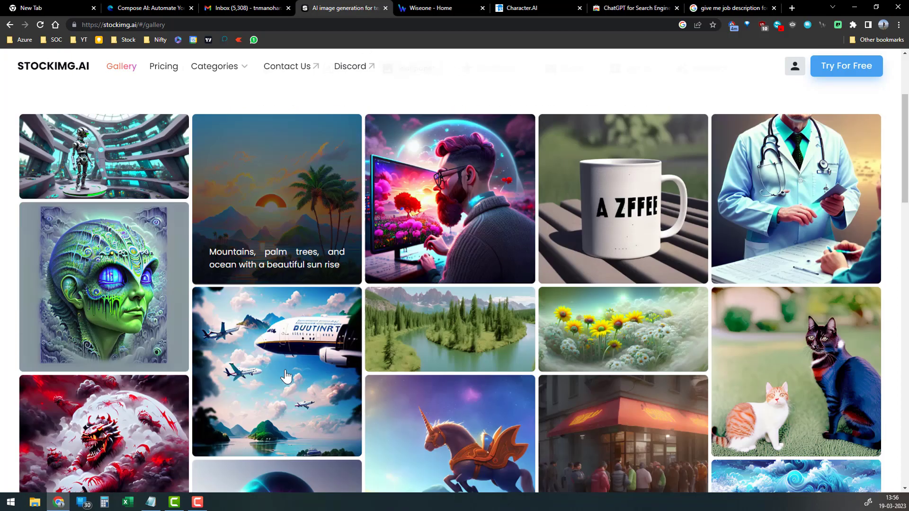
scroll(287, 376, down, 5)
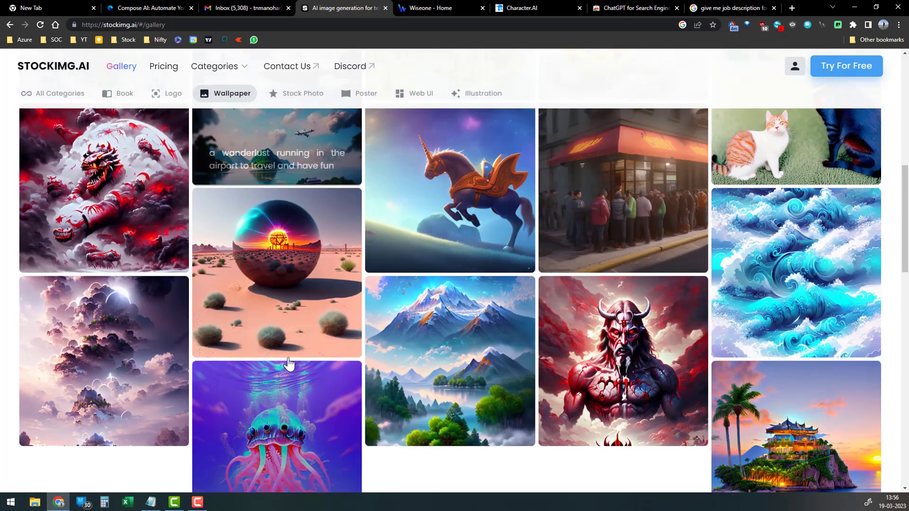
scroll(454, 365, down, 4)
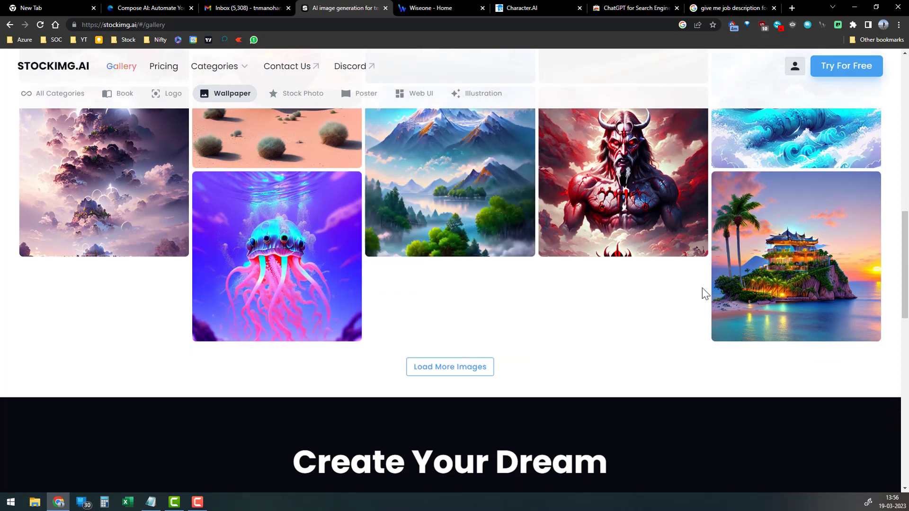
scroll(705, 294, up, 15)
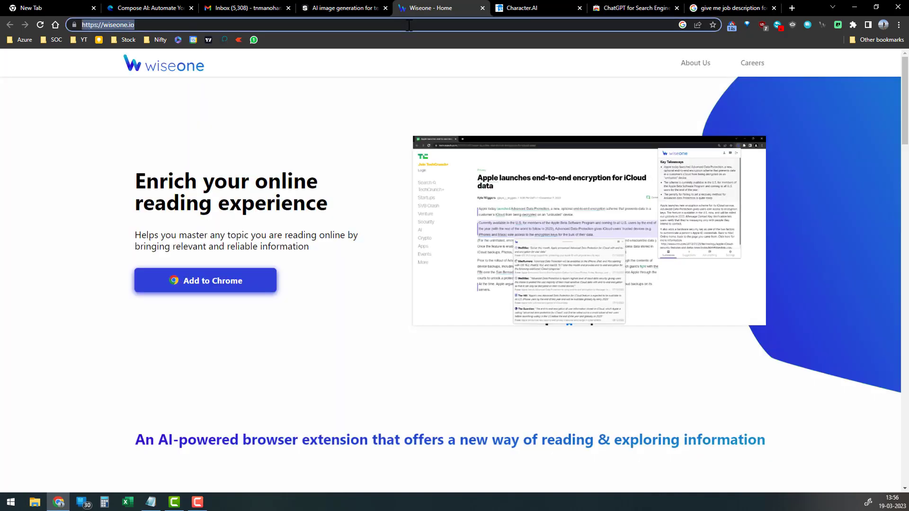
- Highlight part of Wiseone's main heading and scroll through its feature sections
click(200, 129)
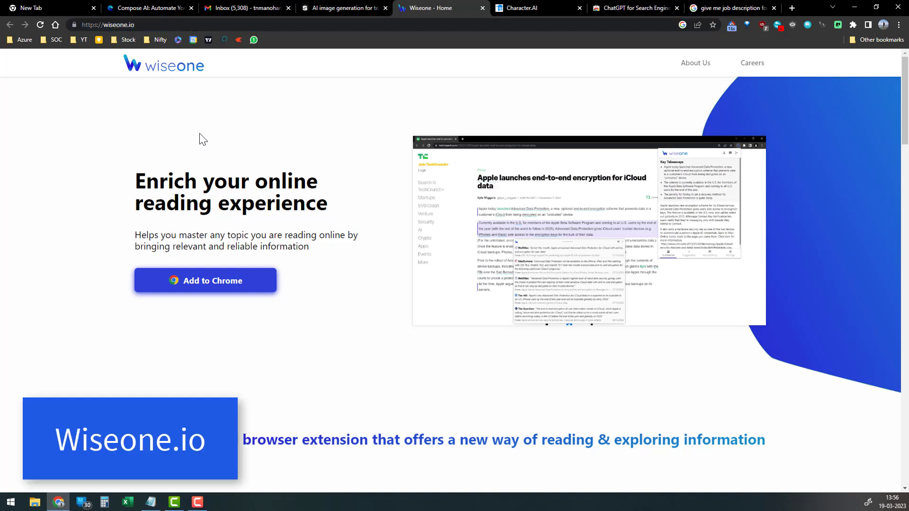
drag(143, 188, 286, 191)
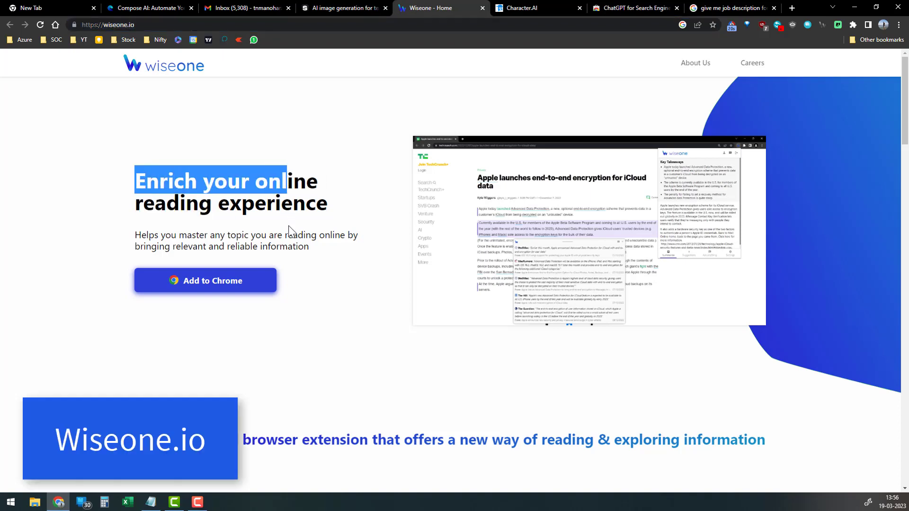
click(236, 245)
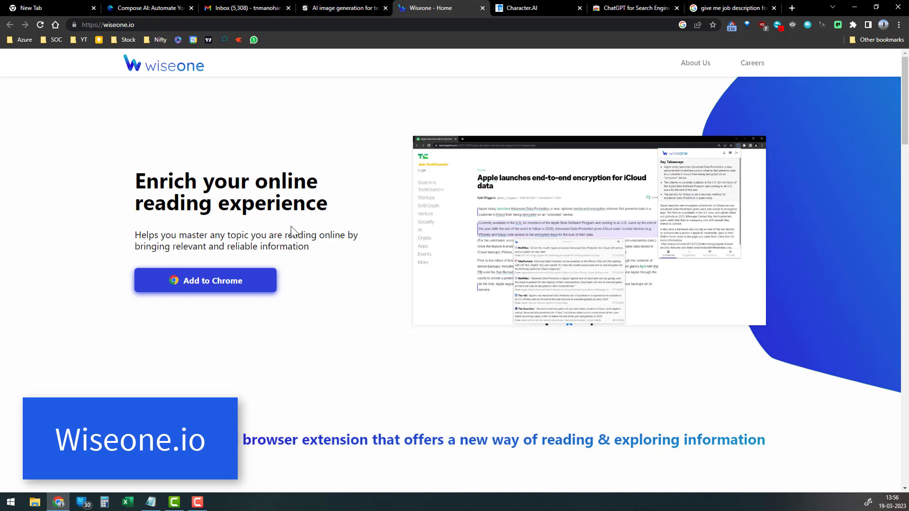
scroll(290, 355, down, 5)
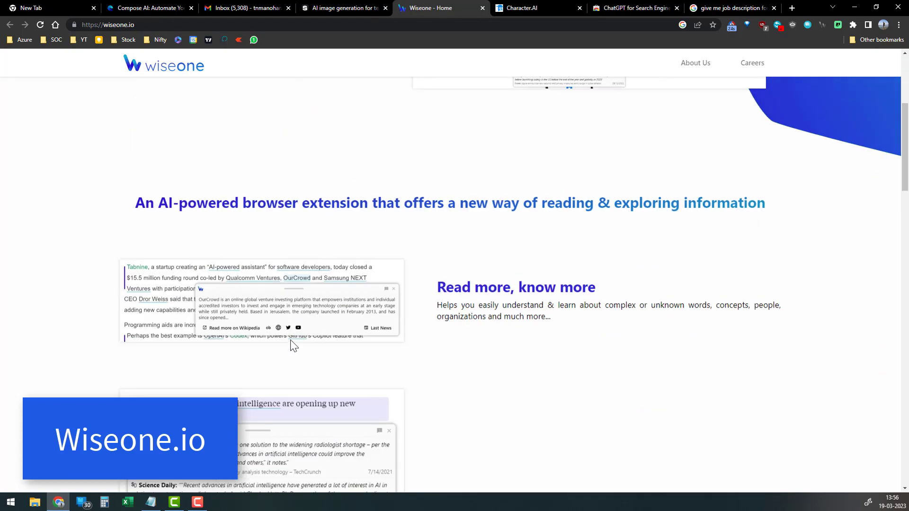
scroll(426, 327, down, 3)
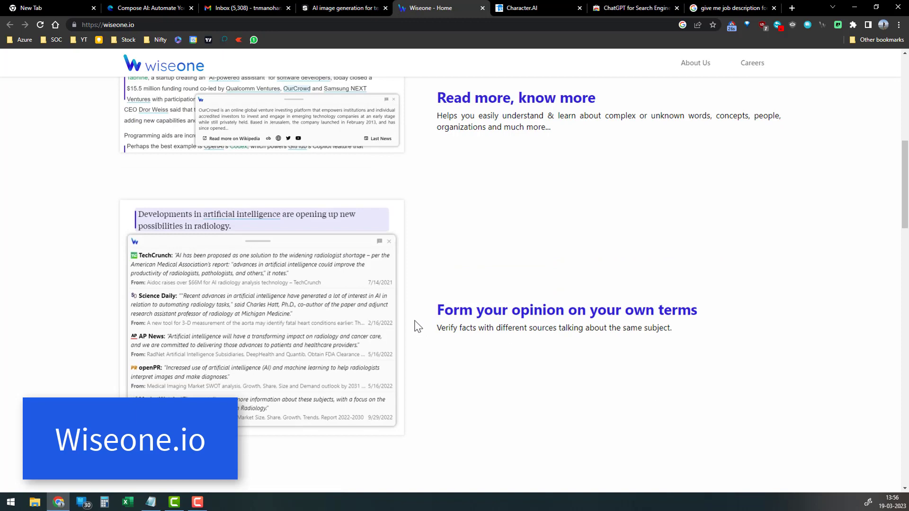
scroll(417, 325, up, 6)
scroll(412, 298, up, 3)
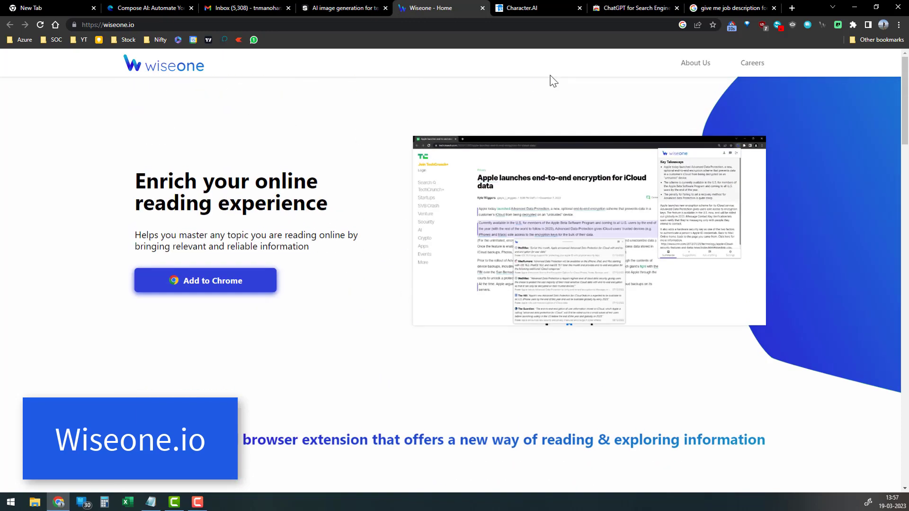
- Open a new tab and start a search in the address bar
click(791, 8)
click(559, 26)
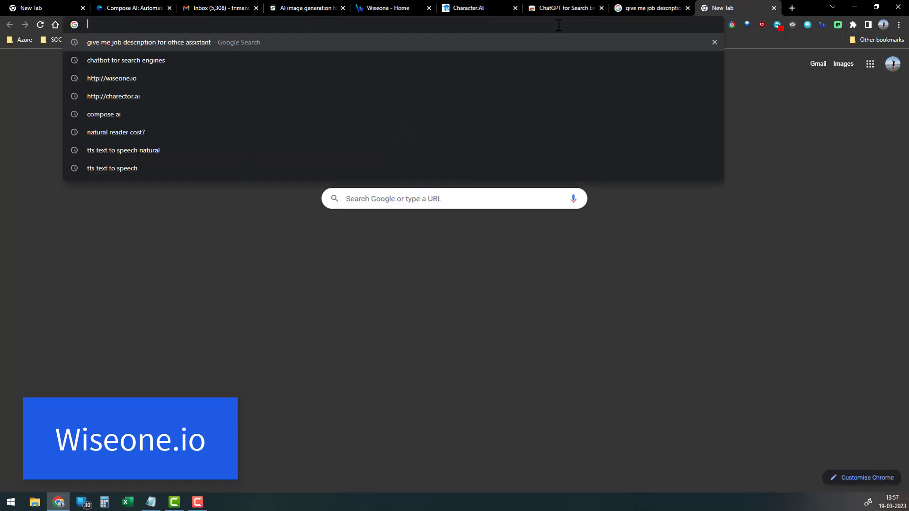
text(w)
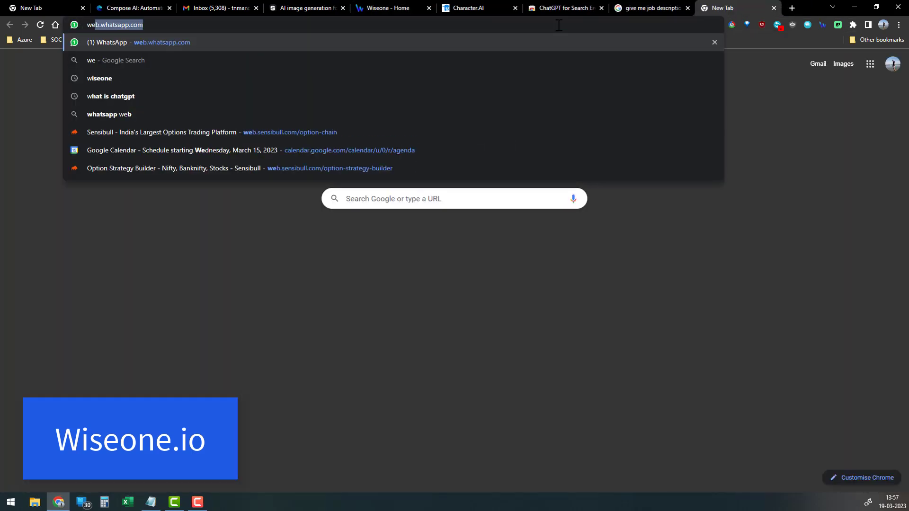
text(o)
key(BackSpace)
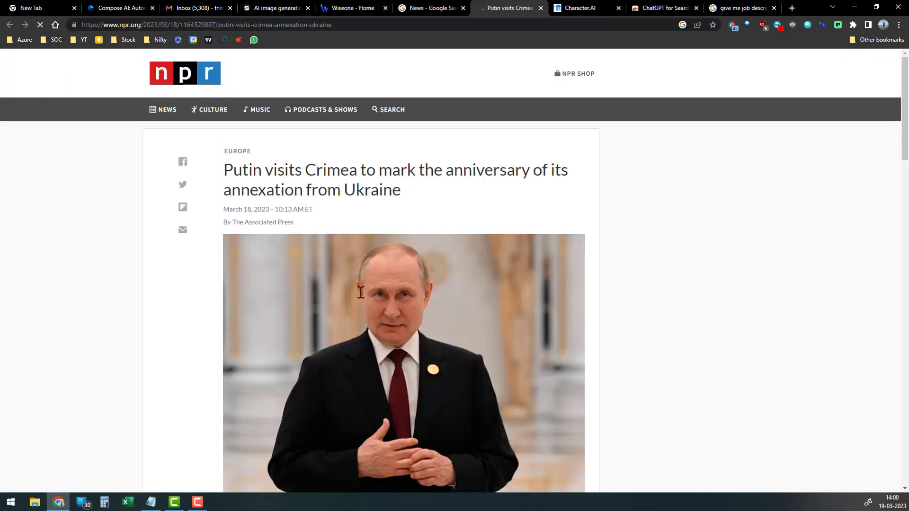
- Scroll through the NPR article on Putin's Crimea visit and back to the top
scroll(355, 297, down, 13)
scroll(365, 288, down, 11)
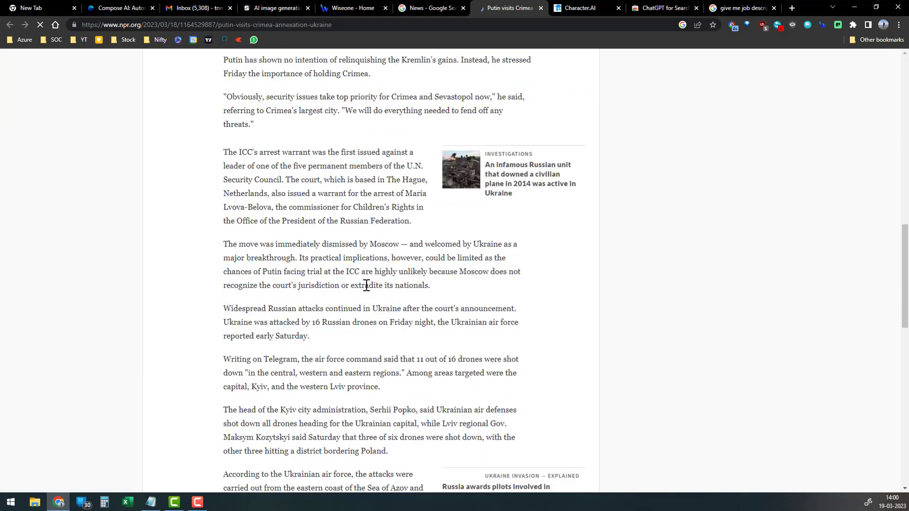
scroll(428, 258, down, 3)
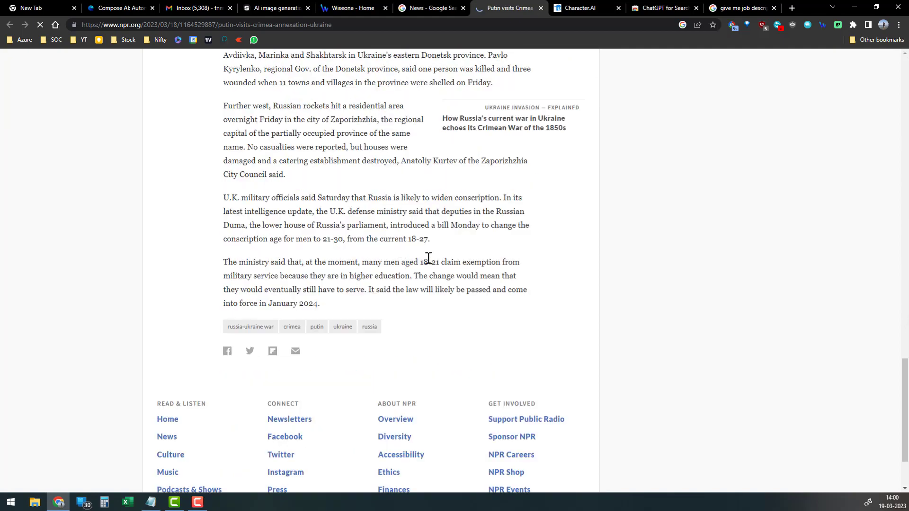
scroll(430, 255, up, 6)
scroll(432, 257, up, 17)
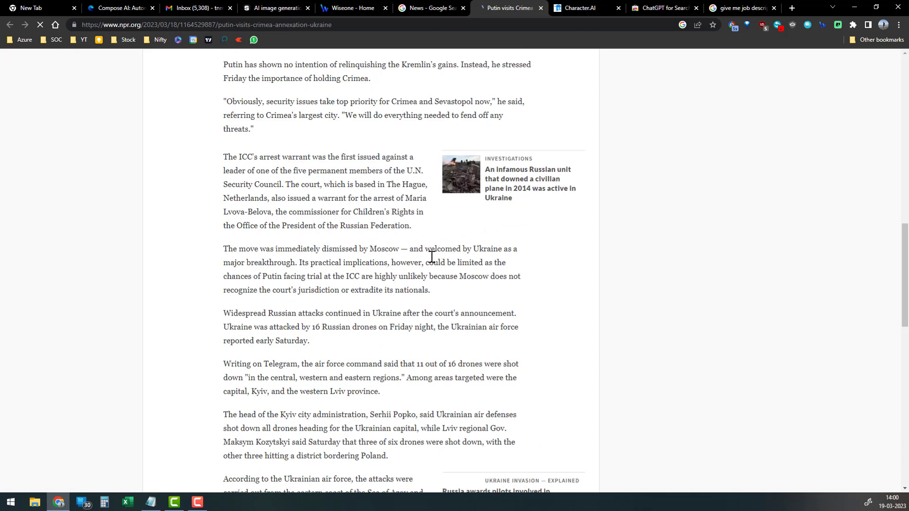
scroll(432, 257, up, 5)
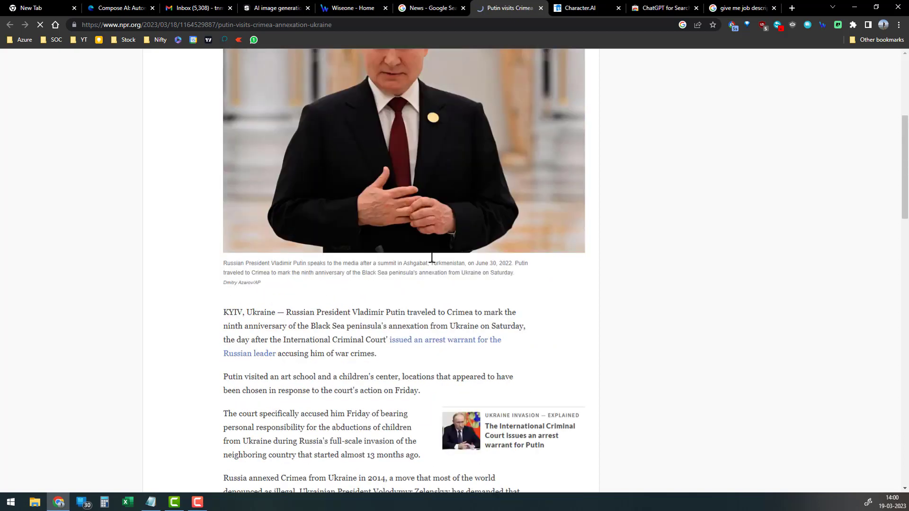
scroll(432, 257, up, 2)
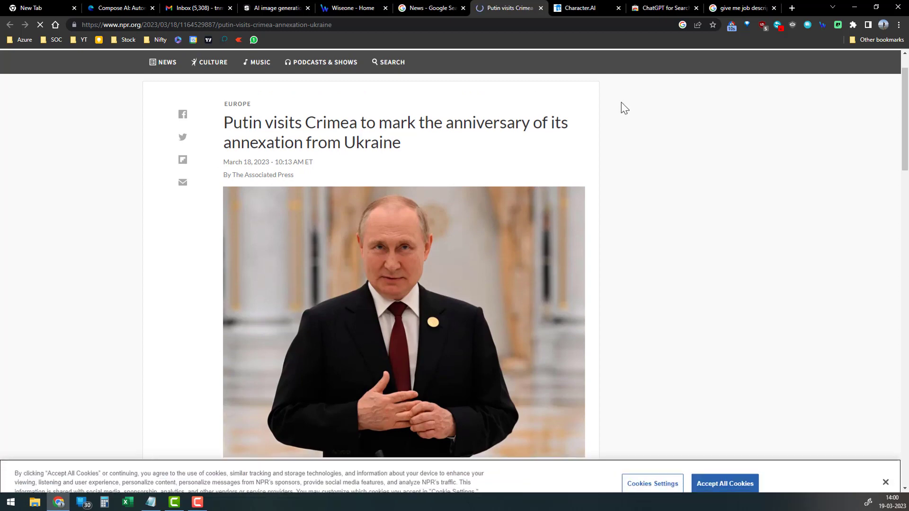
- Request a Wiseone summary of the article and dismiss the newsletter sign-up prompt
click(822, 24)
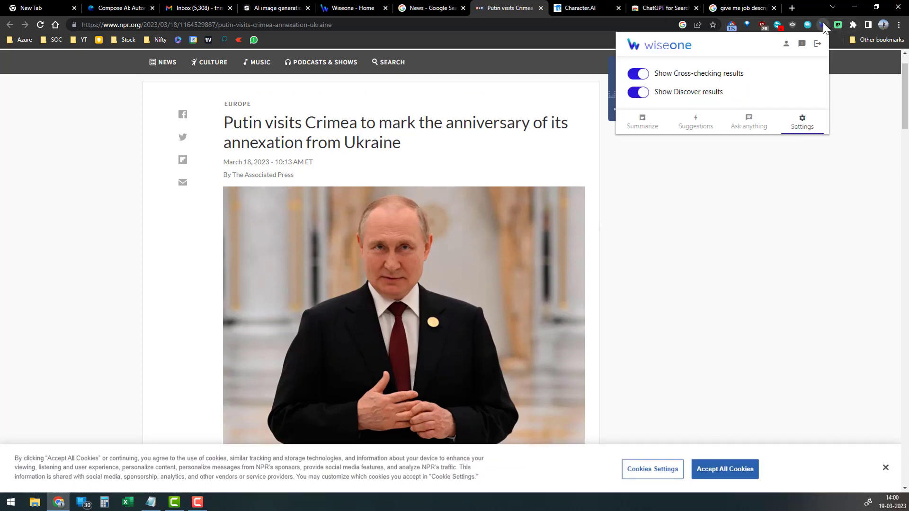
click(644, 128)
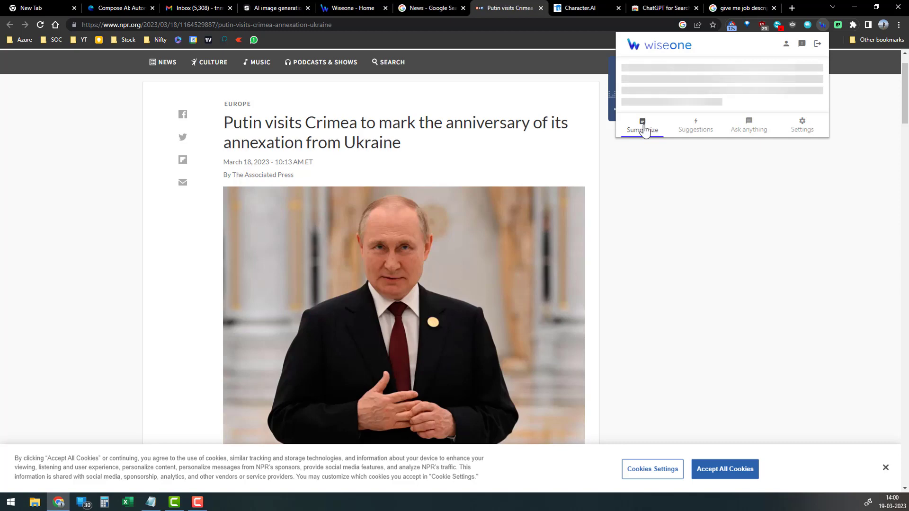
scroll(498, 231, down, 6)
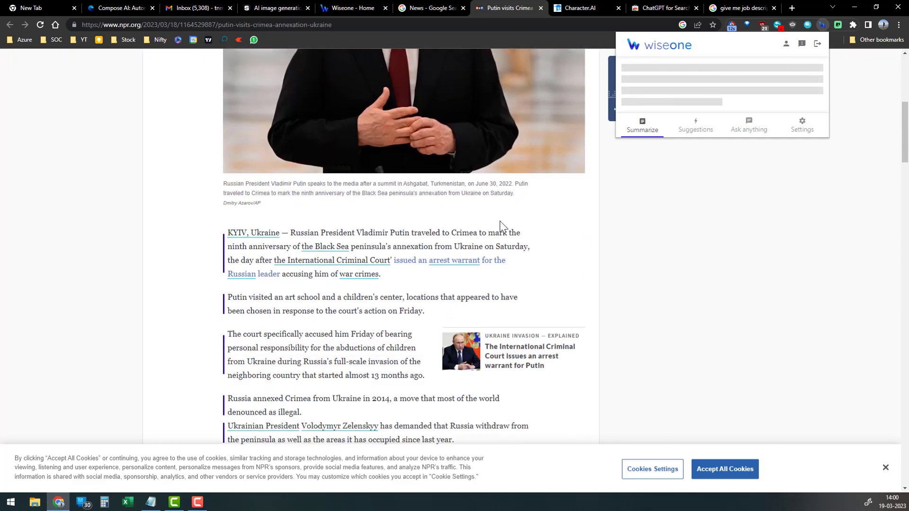
scroll(513, 211, down, 3)
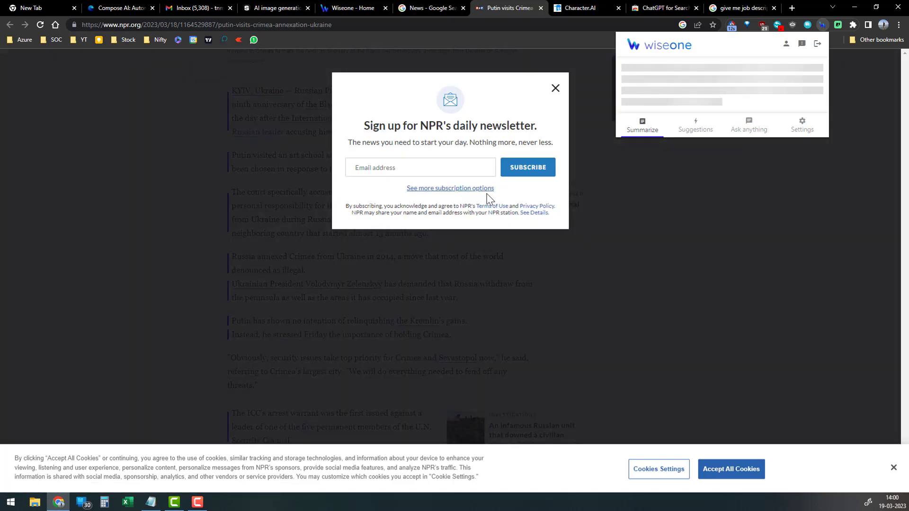
click(555, 89)
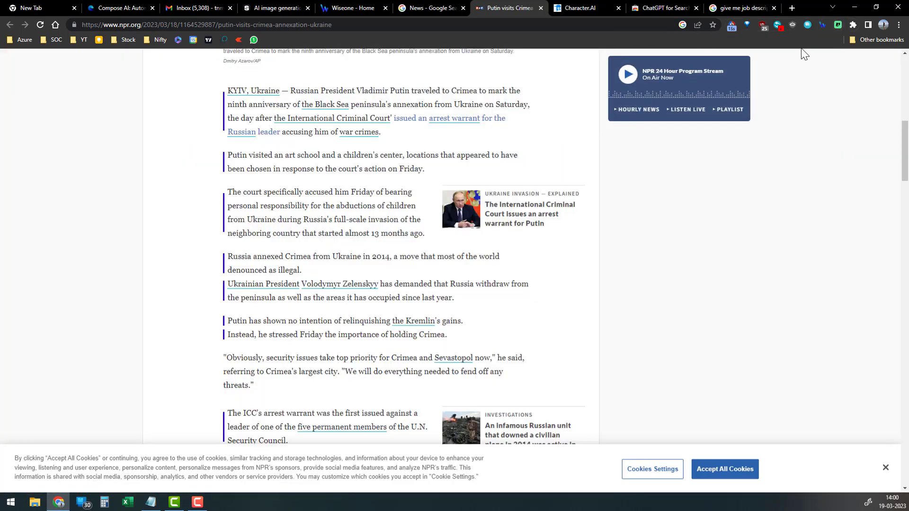
- Regenerate the summary, read Key Takeaways and related Suggestions, then close Wiseone
click(824, 22)
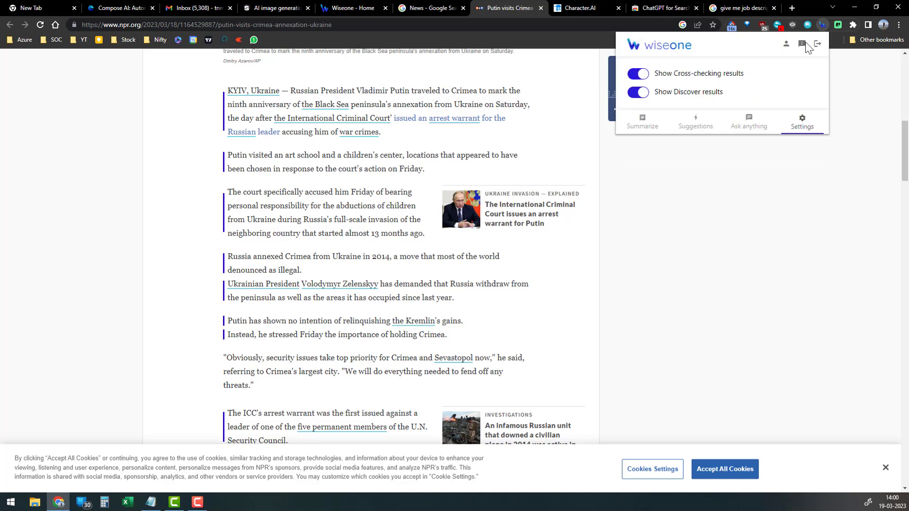
click(648, 126)
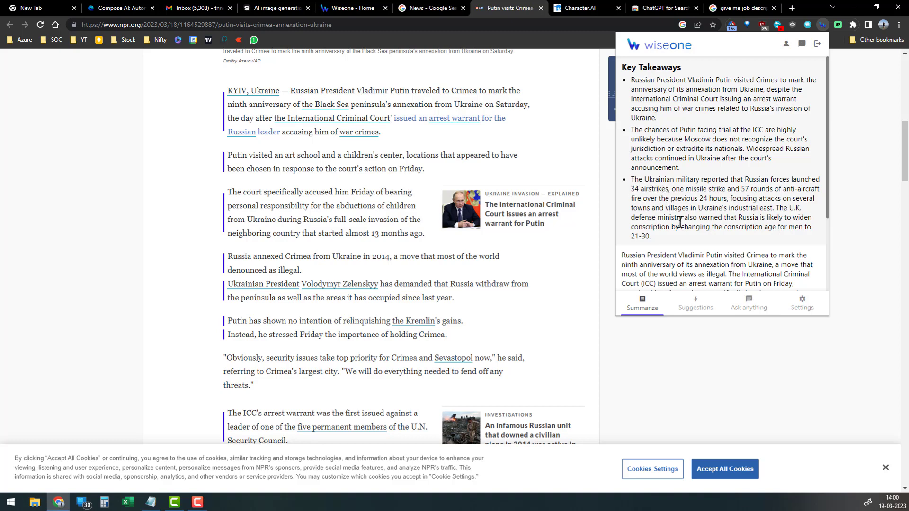
scroll(680, 220, down, 2)
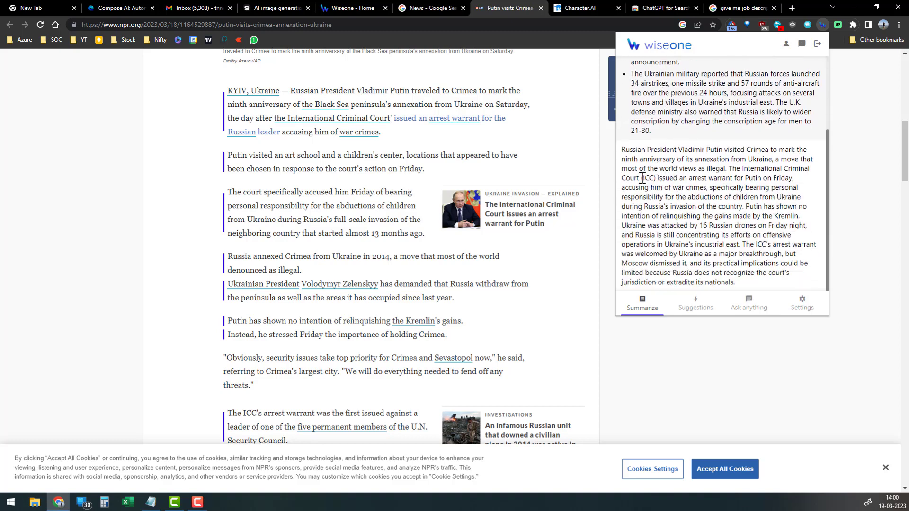
scroll(741, 268, up, 2)
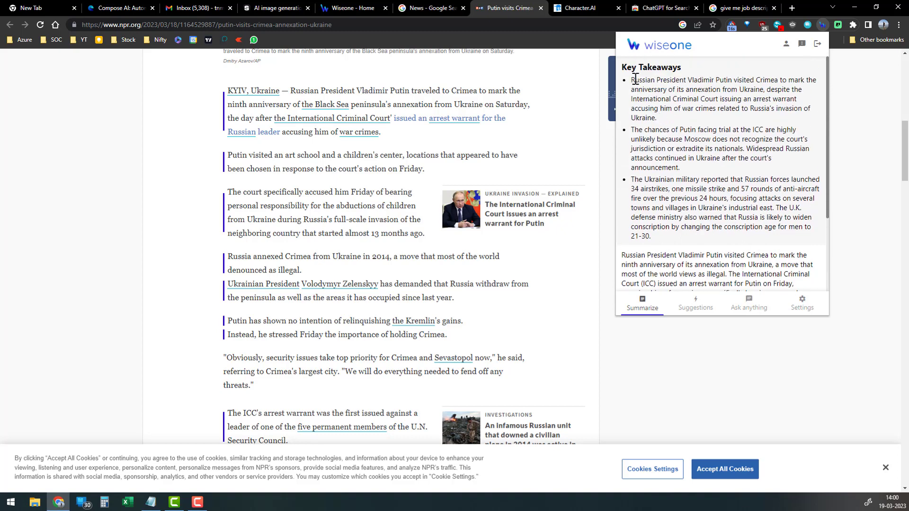
scroll(682, 244, down, 2)
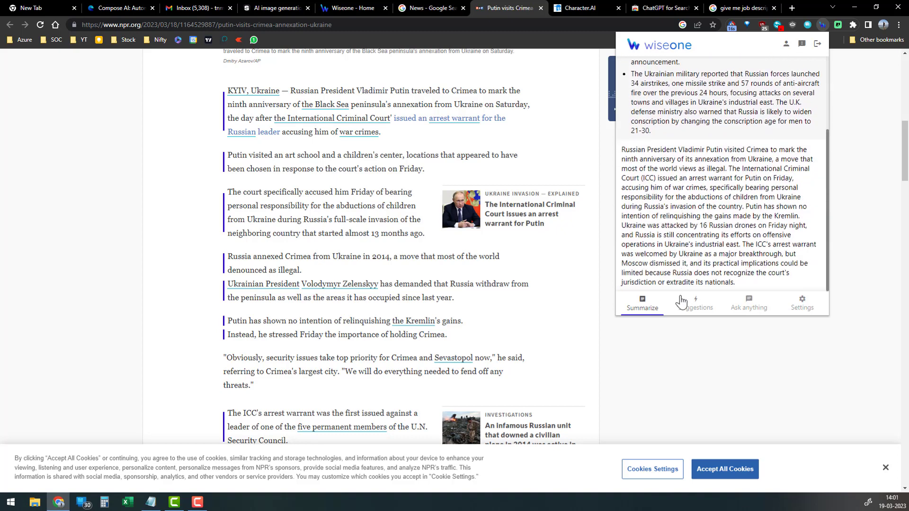
click(695, 305)
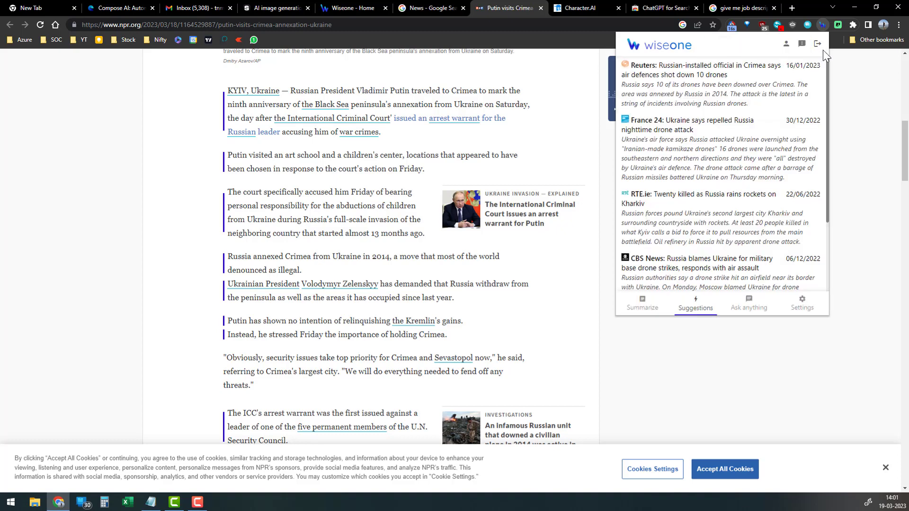
click(883, 189)
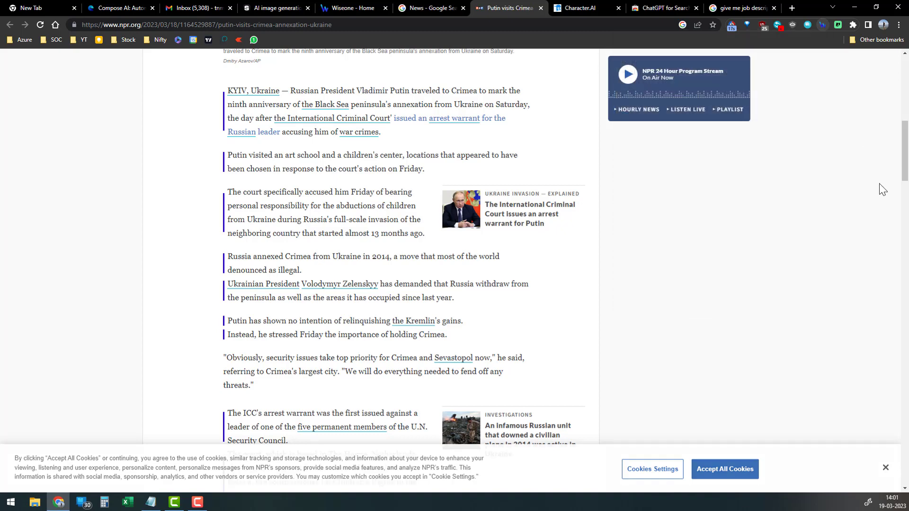
- Go to the Character.AI tab and start a chat with the Elon Musk character
click(582, 9)
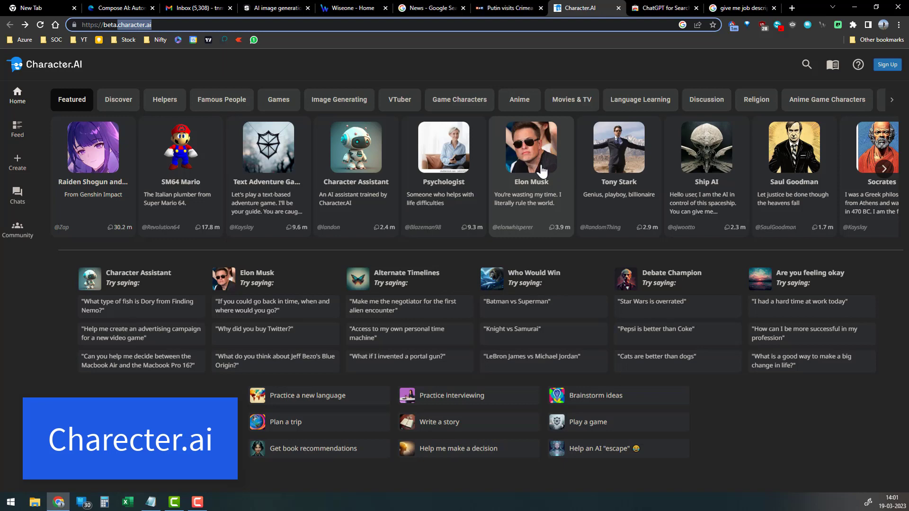
click(547, 144)
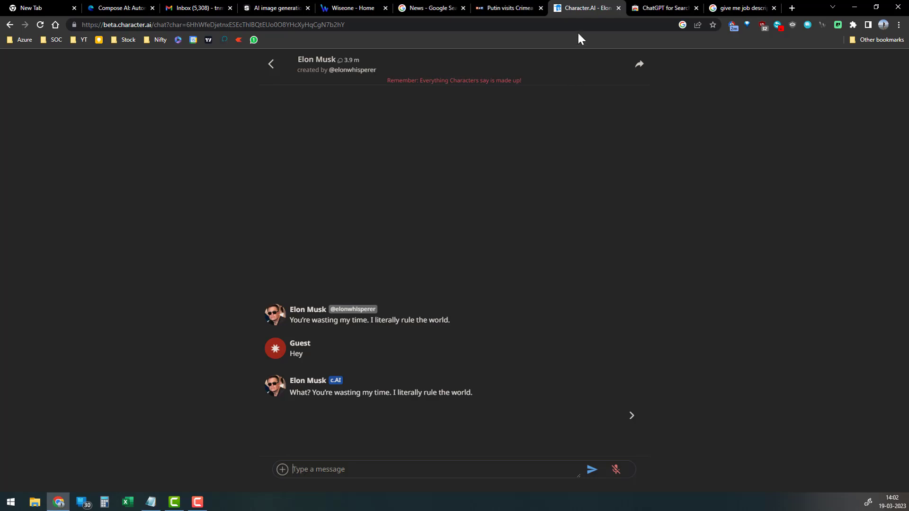
- Show the ChatGPT for Search Engines - Prompt Templates store listing and skim its Overview
click(648, 4)
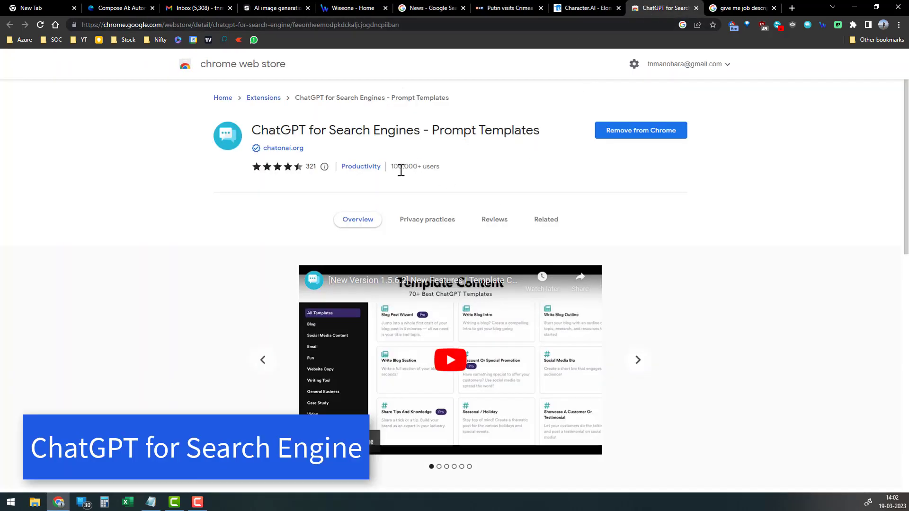
scroll(463, 177, down, 5)
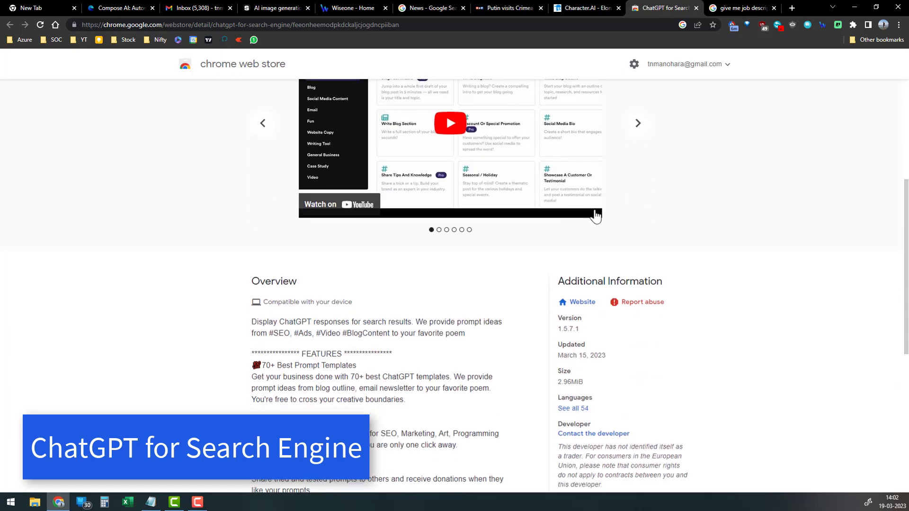
scroll(694, 249, up, 5)
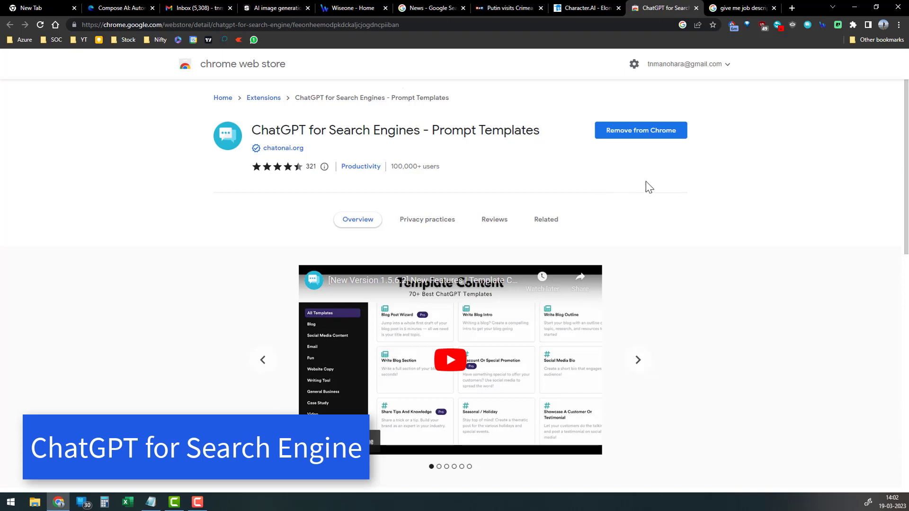
- Have ChatGPT answer 'give me job description for office assistant' beside the Google results
click(738, 8)
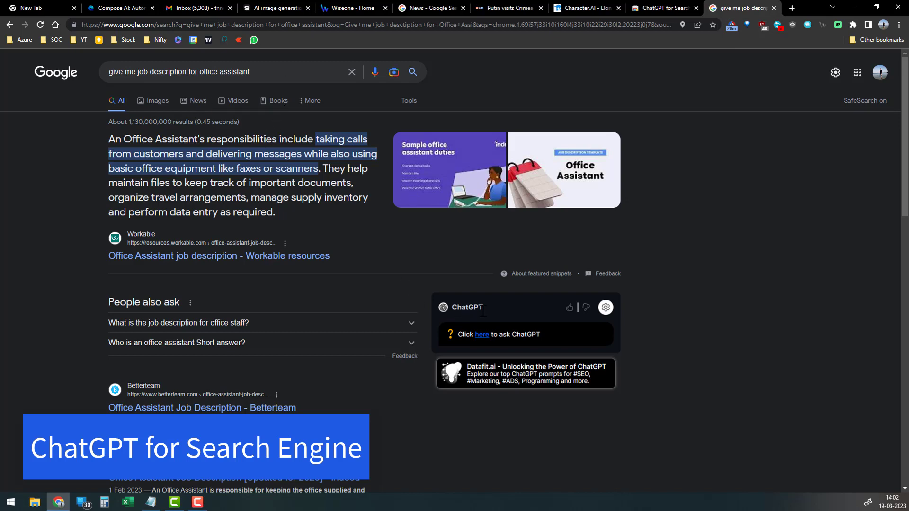
click(482, 336)
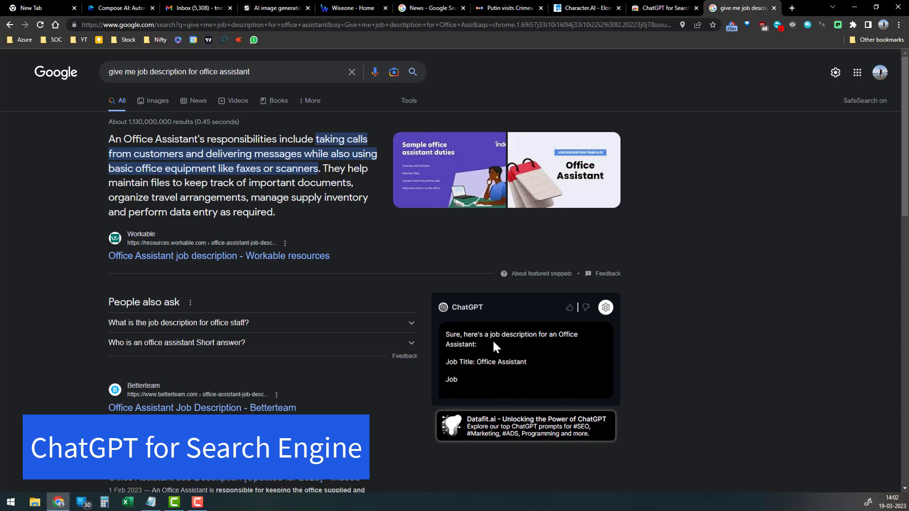
scroll(530, 360, down, 3)
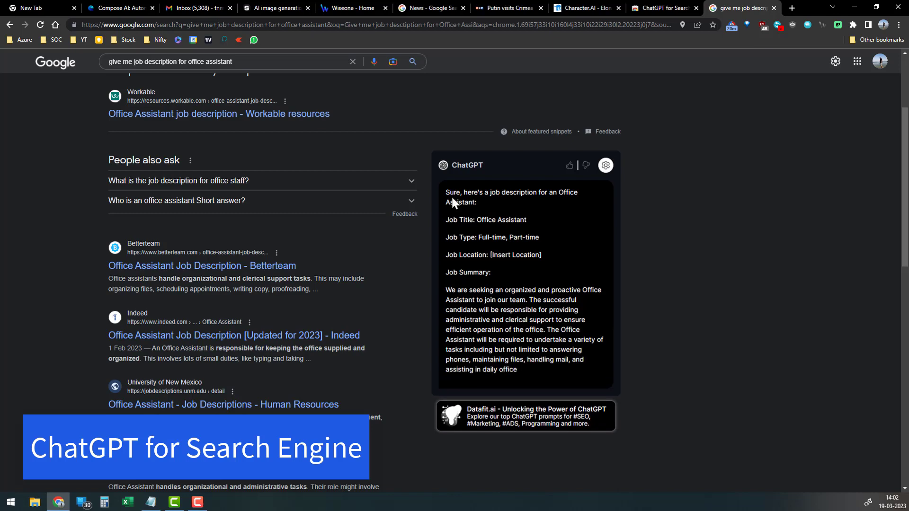
scroll(530, 386, down, 1)
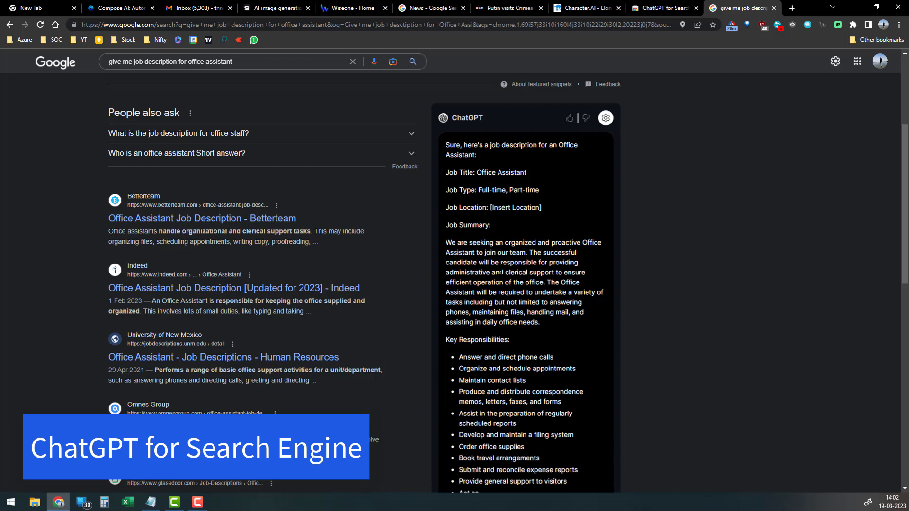
scroll(516, 294, down, 5)
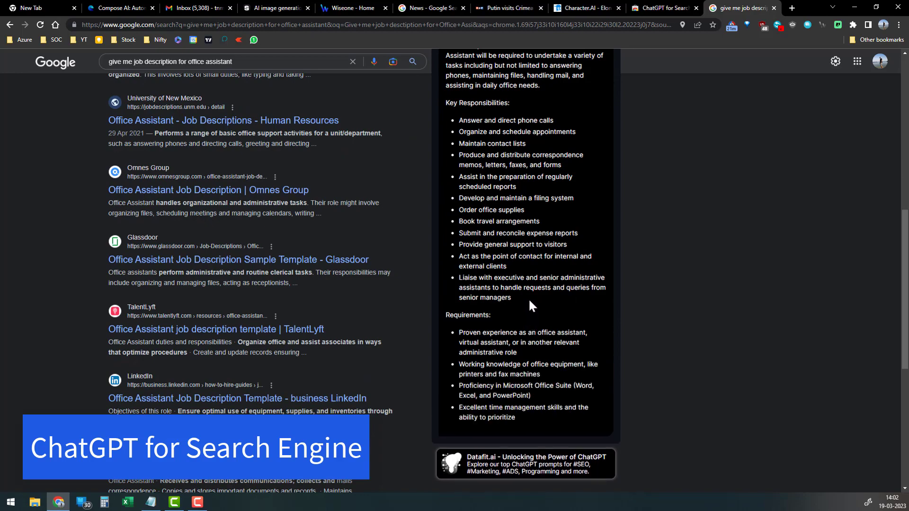
scroll(528, 298, up, 3)
scroll(529, 294, up, 5)
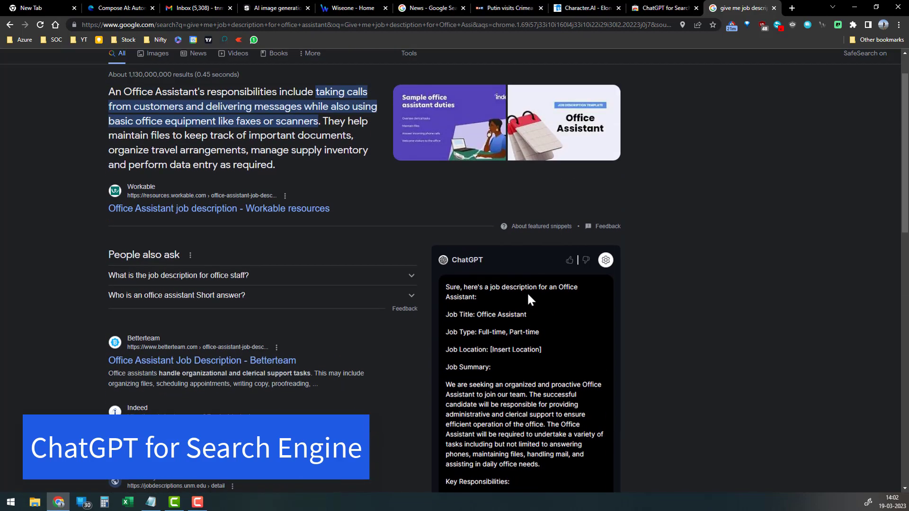
scroll(251, 331, up, 1)
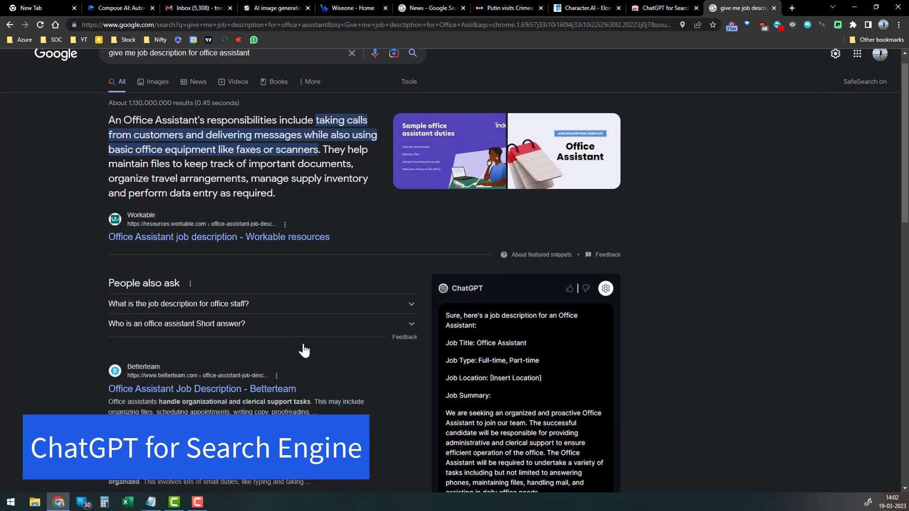
scroll(305, 349, down, 5)
scroll(518, 306, down, 8)
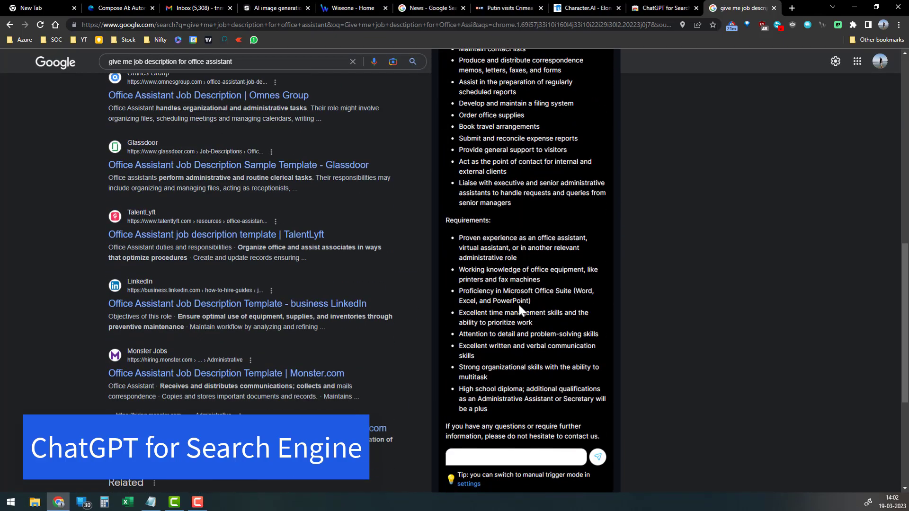
scroll(519, 305, up, 10)
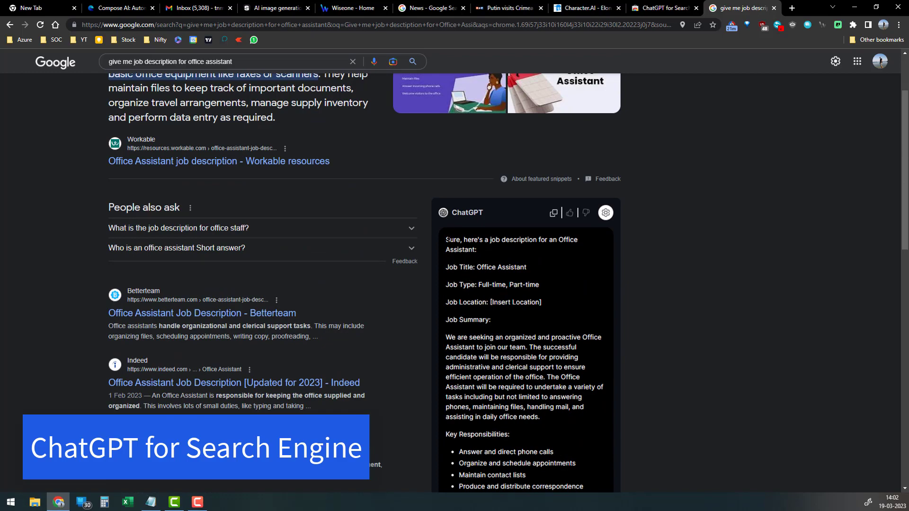
- Highlight the opening section and final requirements of ChatGPT's Office Assistant job description
drag(447, 240, 518, 417)
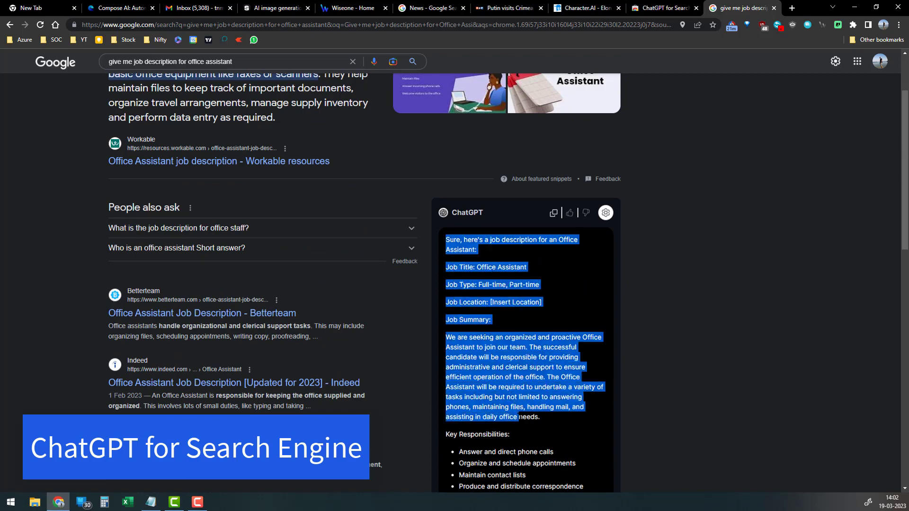
scroll(530, 429, down, 4)
scroll(526, 412, up, 1)
click(522, 400)
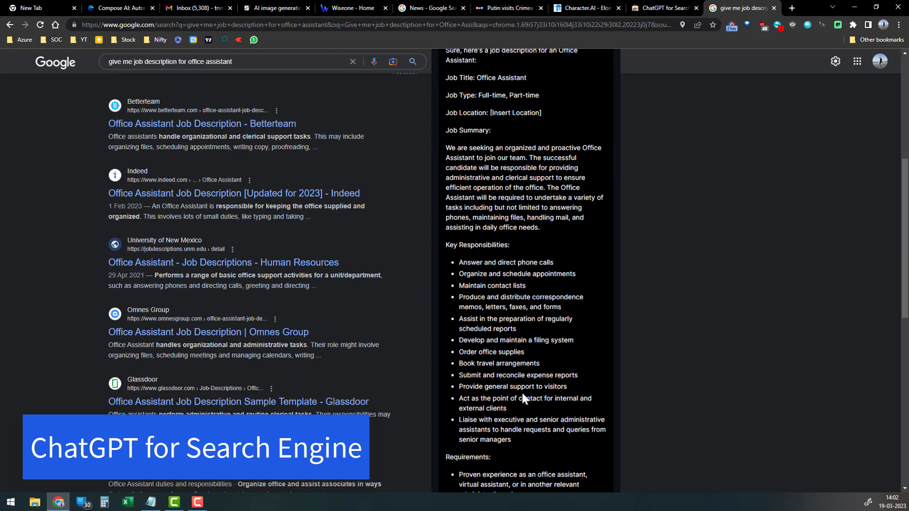
scroll(519, 403, down, 3)
scroll(520, 403, down, 4)
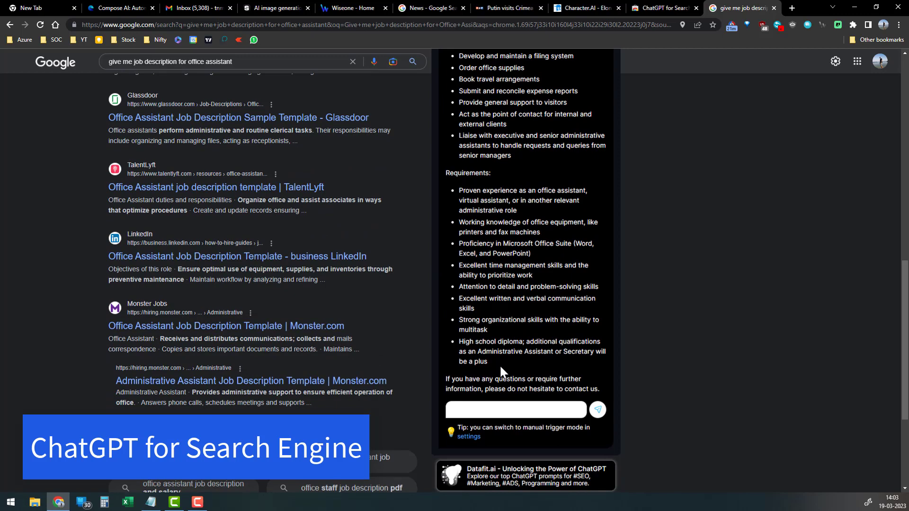
drag(499, 364, 459, 320)
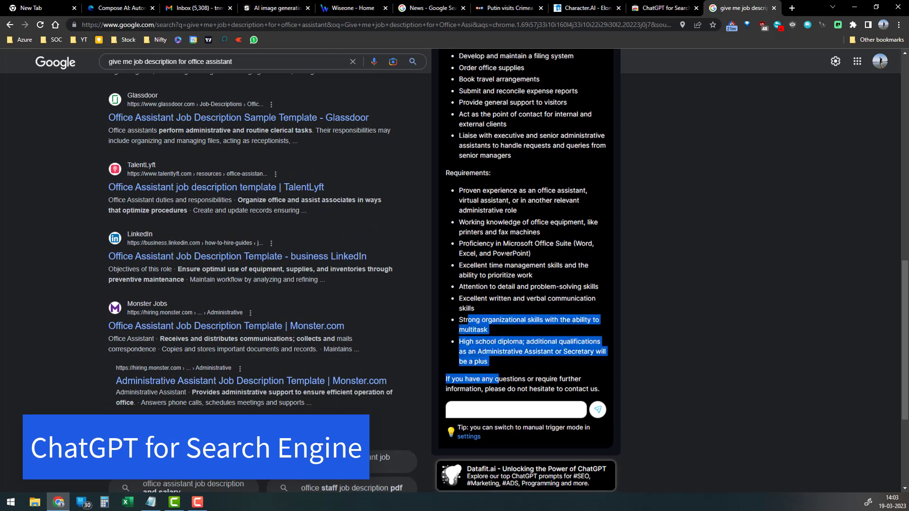
click(505, 252)
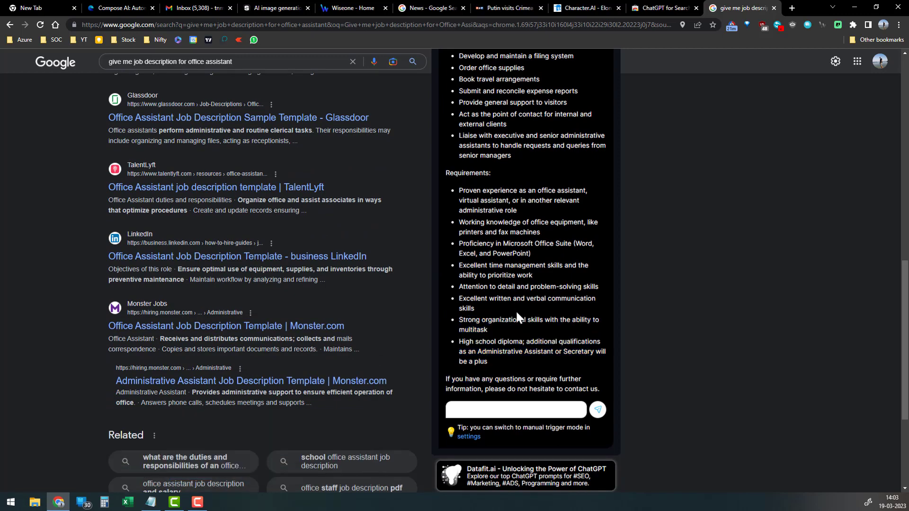
scroll(515, 311, up, 6)
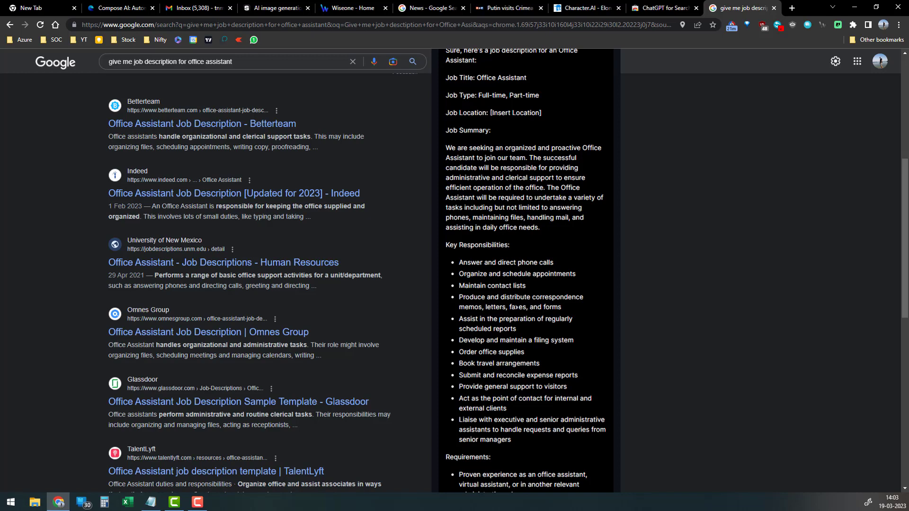
scroll(504, 284, up, 3)
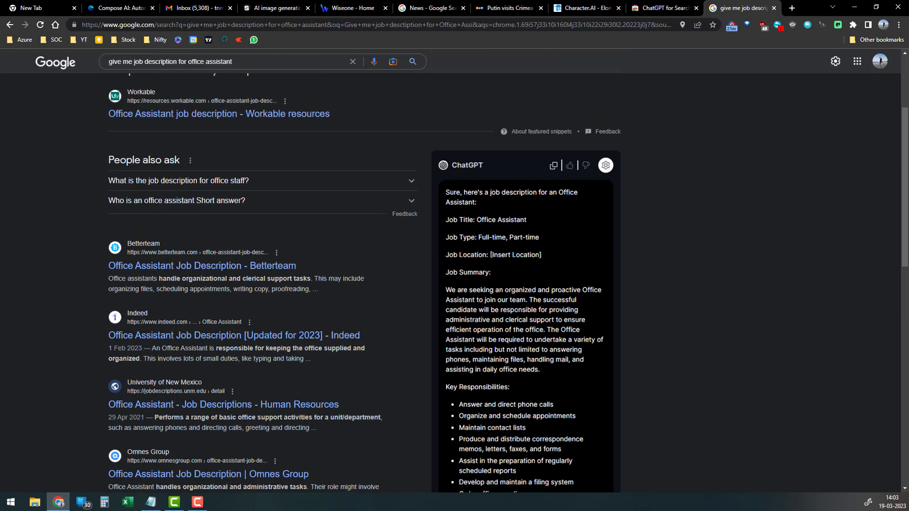